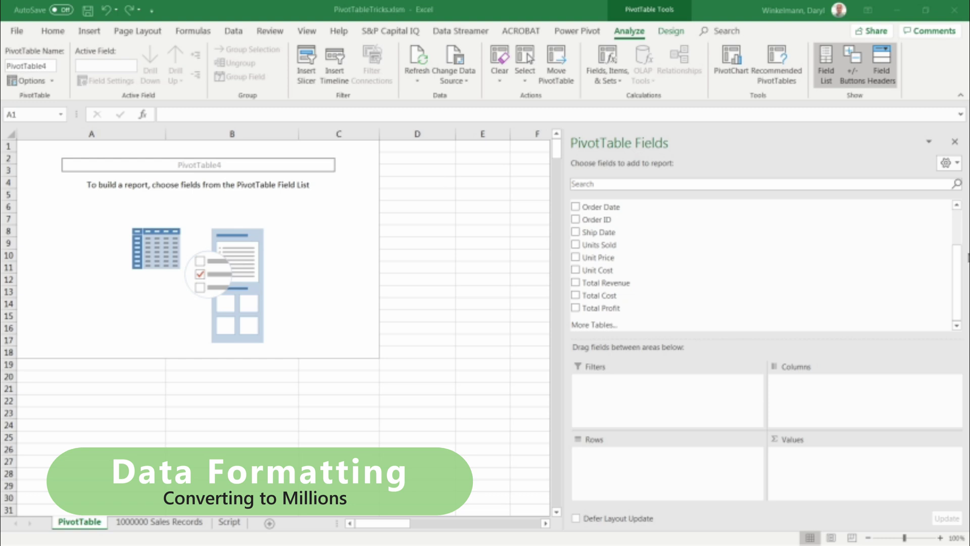
Step: Build the pivot table with Region and Country as row fields and Total Revenue as the value field
click(962, 216)
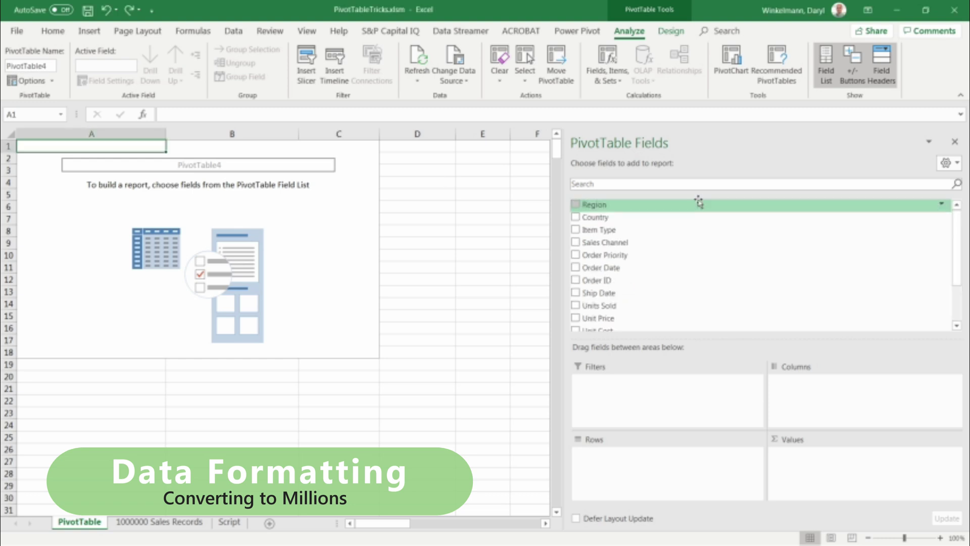
drag(613, 204, 617, 441)
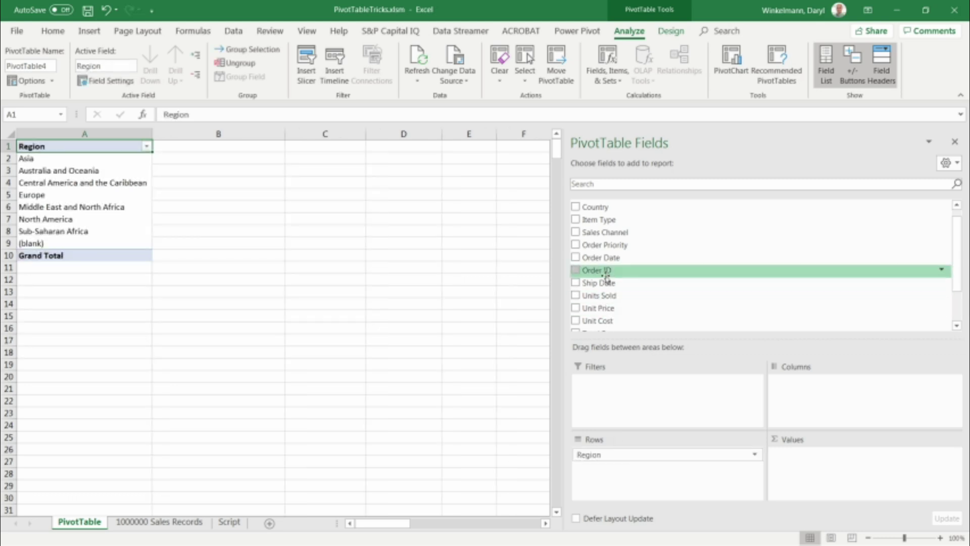
drag(606, 215, 630, 472)
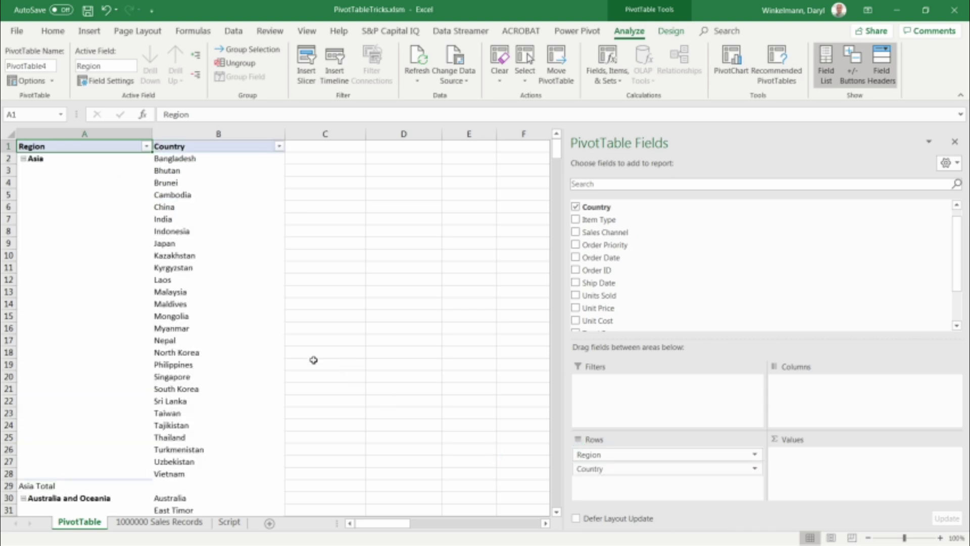
scroll(957, 253, down, 2)
drag(604, 283, 814, 466)
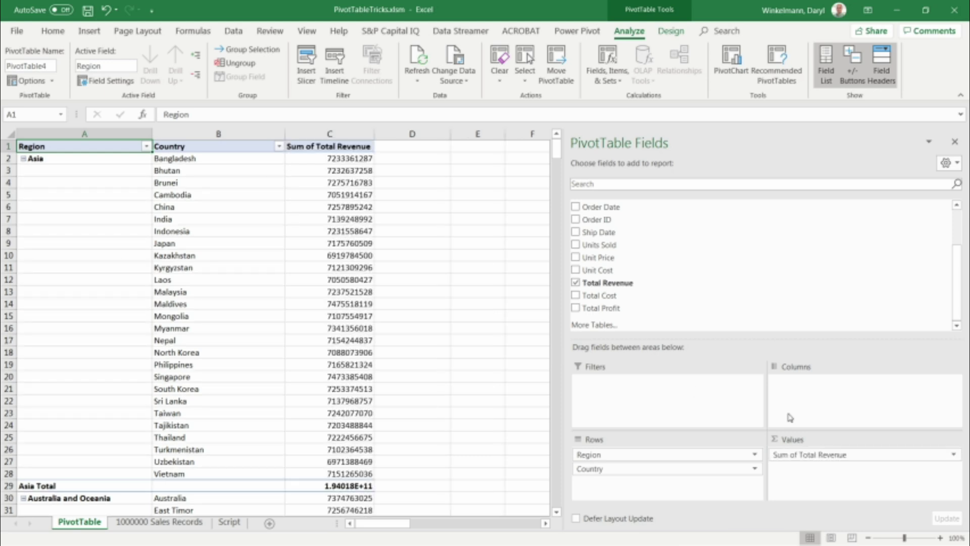
Step: Set the number format of Sum of Total Revenue to Currency with 0 decimal places
click(881, 455)
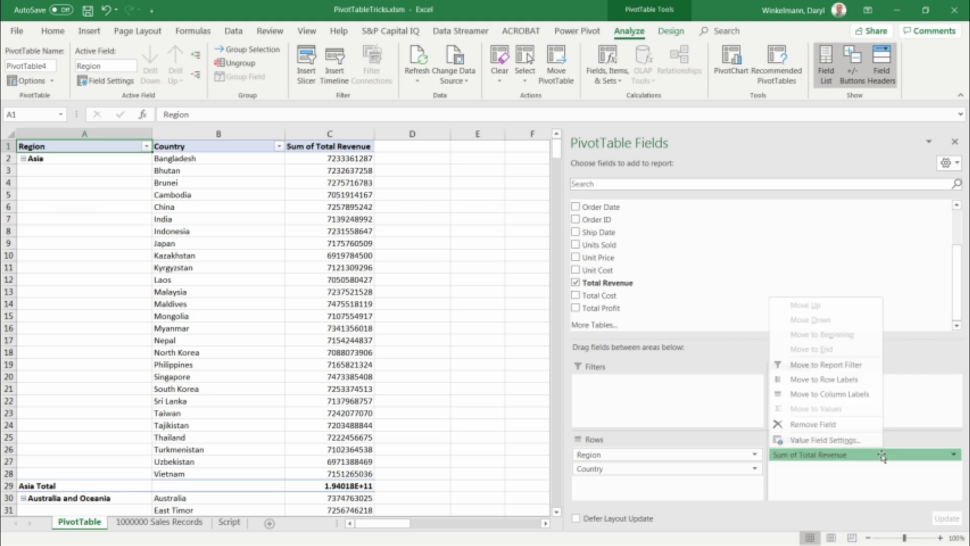
click(853, 441)
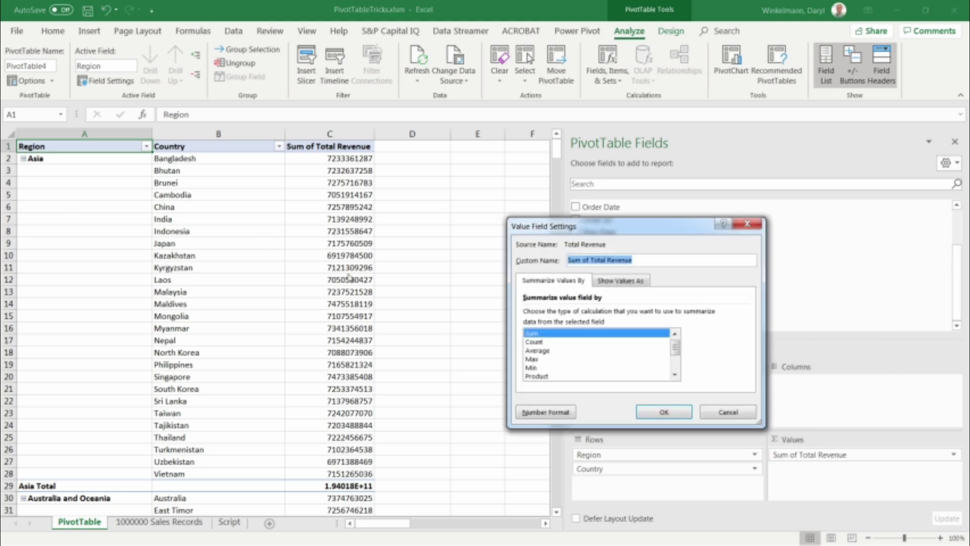
click(544, 414)
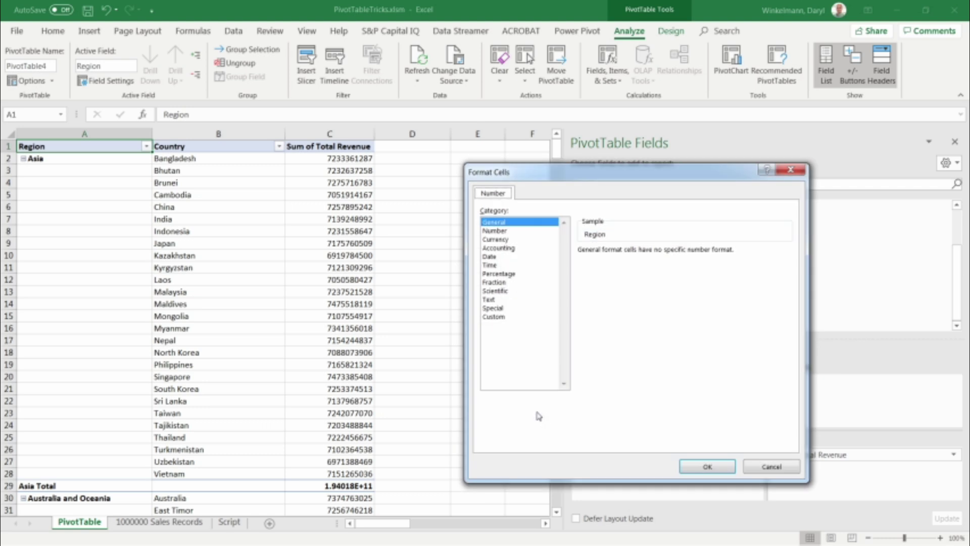
click(493, 241)
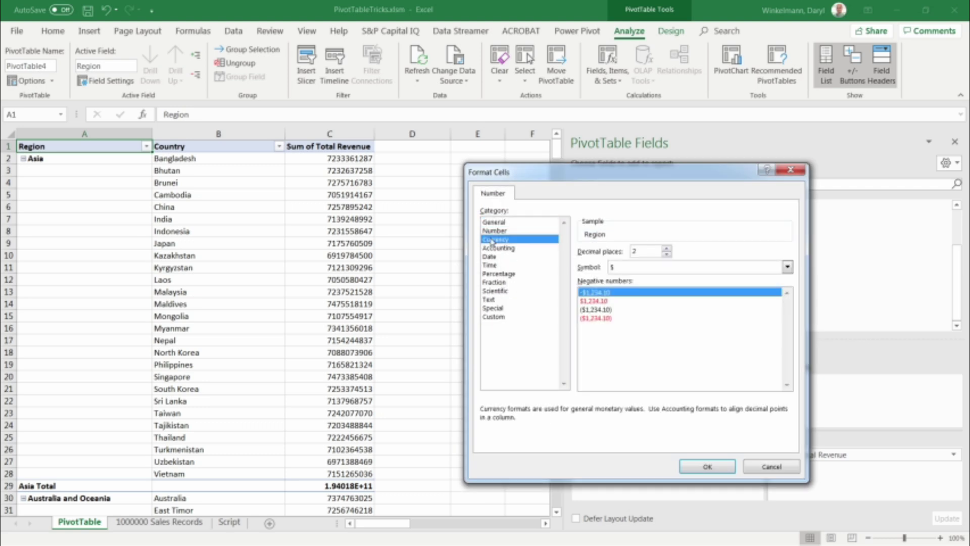
click(666, 254)
click(666, 254)
Step: Turn the revenue format into the custom code $#,##0,, to display the values in millions and apply it
click(494, 317)
drag(603, 260, 561, 262)
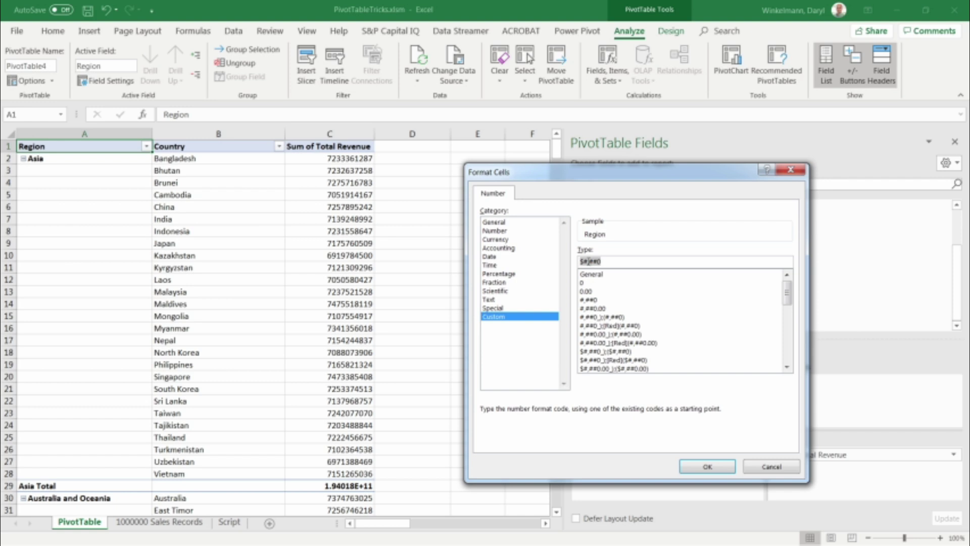
click(609, 261)
click(700, 469)
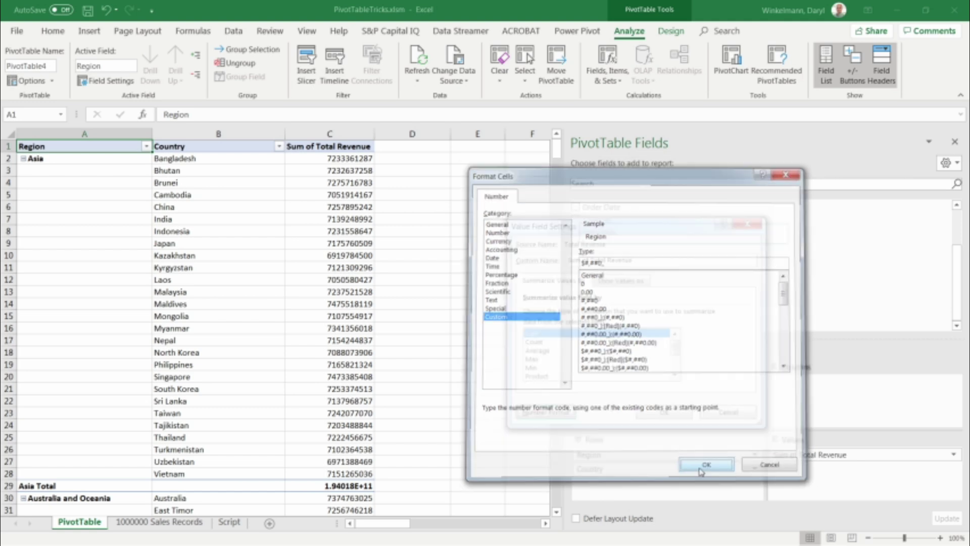
click(662, 412)
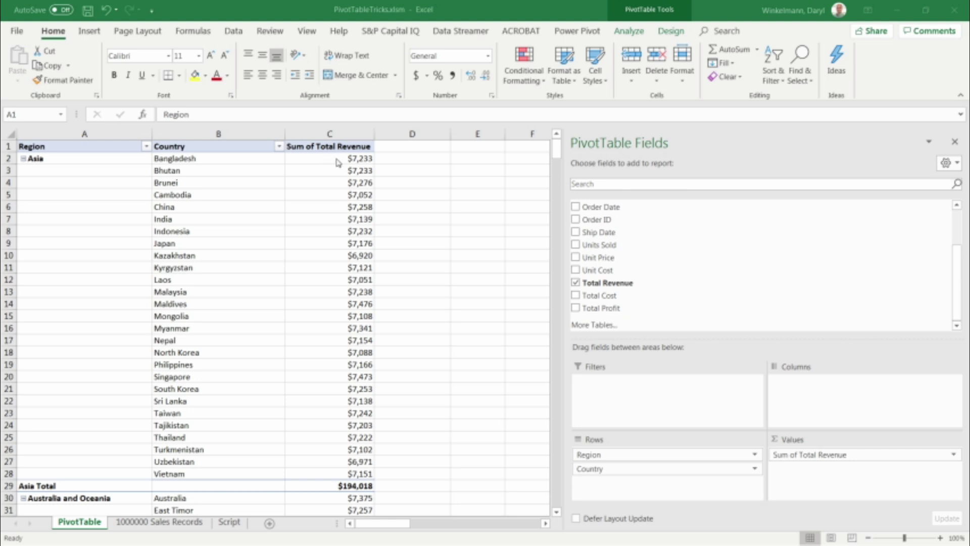
Step: Rename the Sum of Total Revenue value field as "Total Revenue ($M)"
click(912, 458)
click(824, 439)
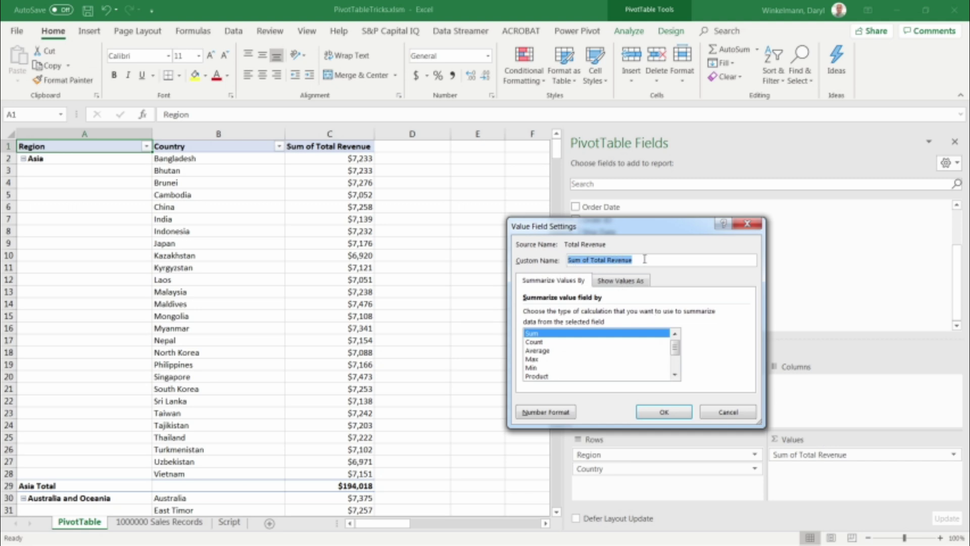
text(Total Revenue)
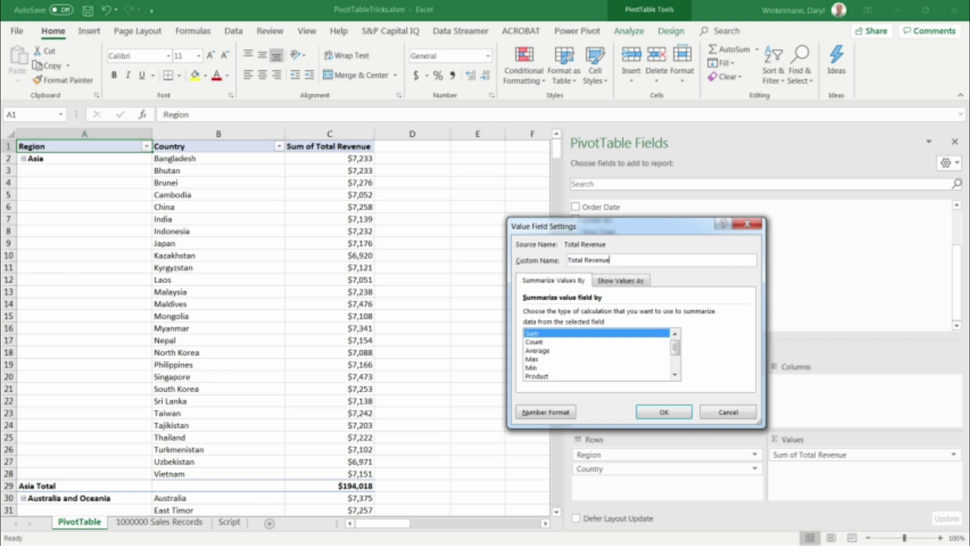
text( ($M))
click(663, 412)
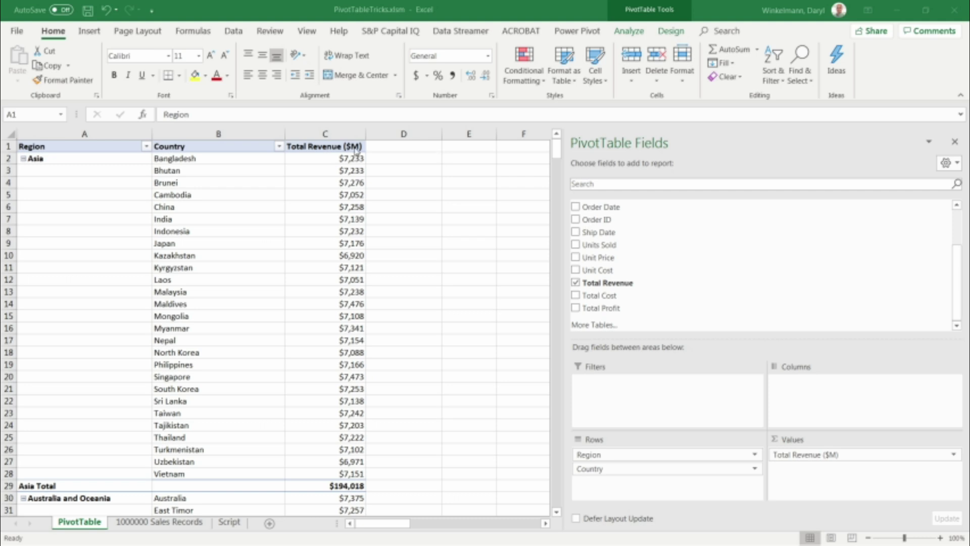
Step: Start a new calculated field named Margin and clear the default 0 from its formula
click(628, 32)
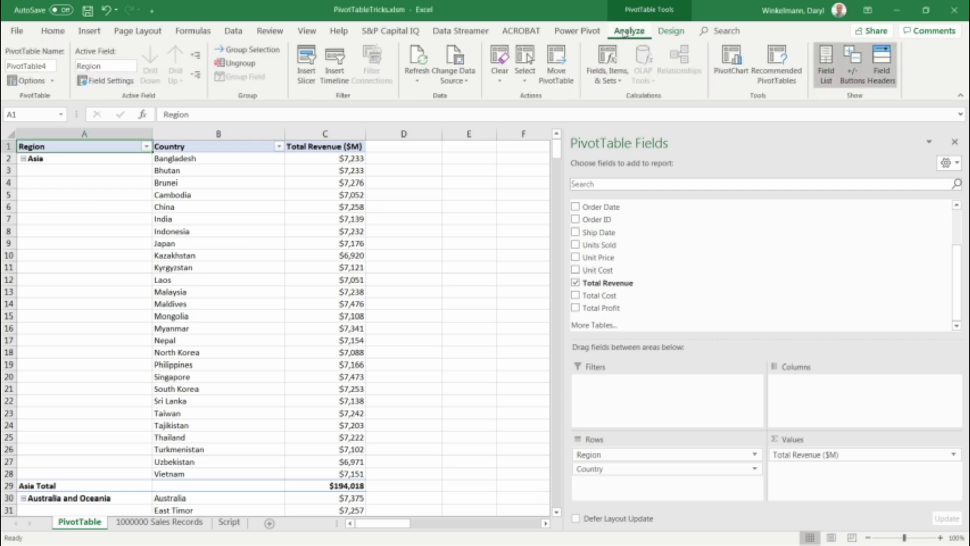
click(620, 83)
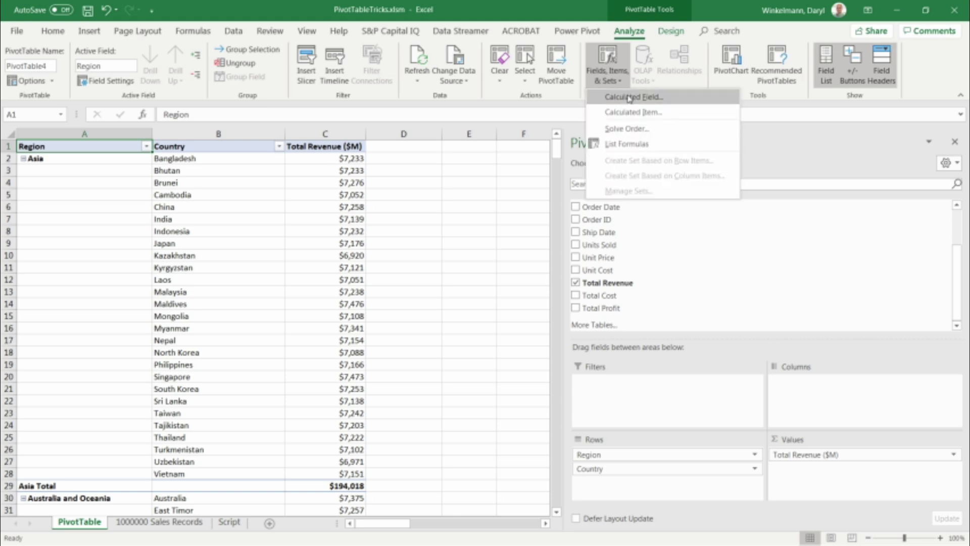
click(629, 97)
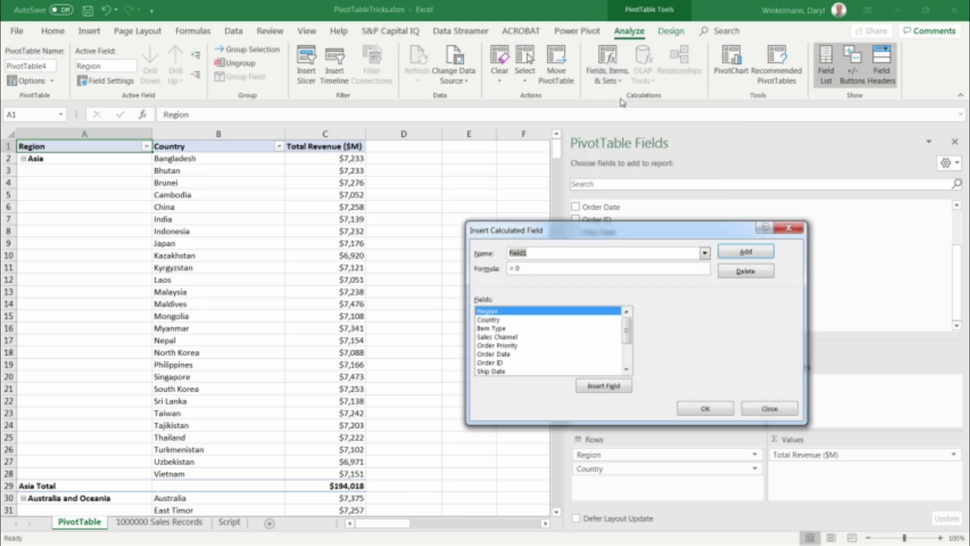
text(Margin)
click(531, 265)
key(BackSpace)
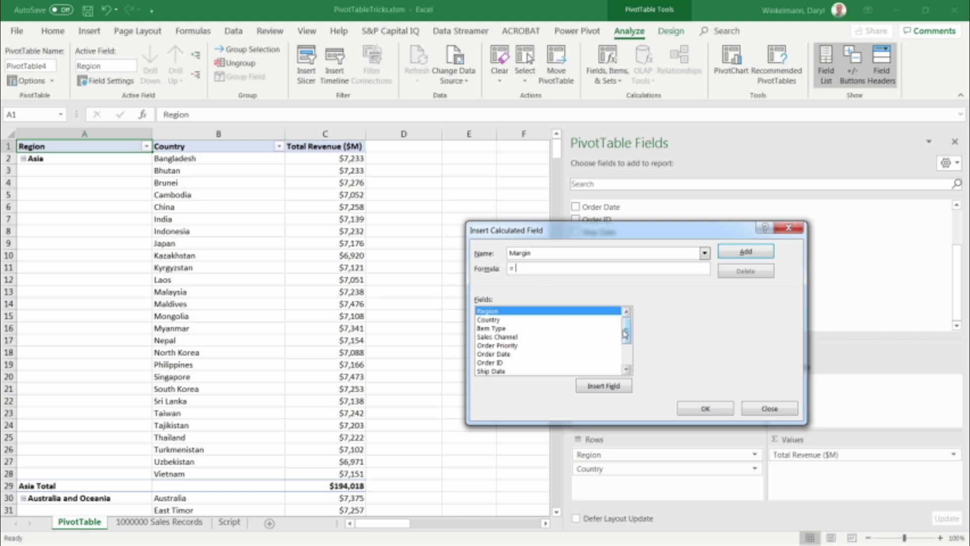
Step: Define the Margin formula as = 'Total Profit' / 'Total Revenue' and add the field to the pivot table
drag(628, 332, 629, 380)
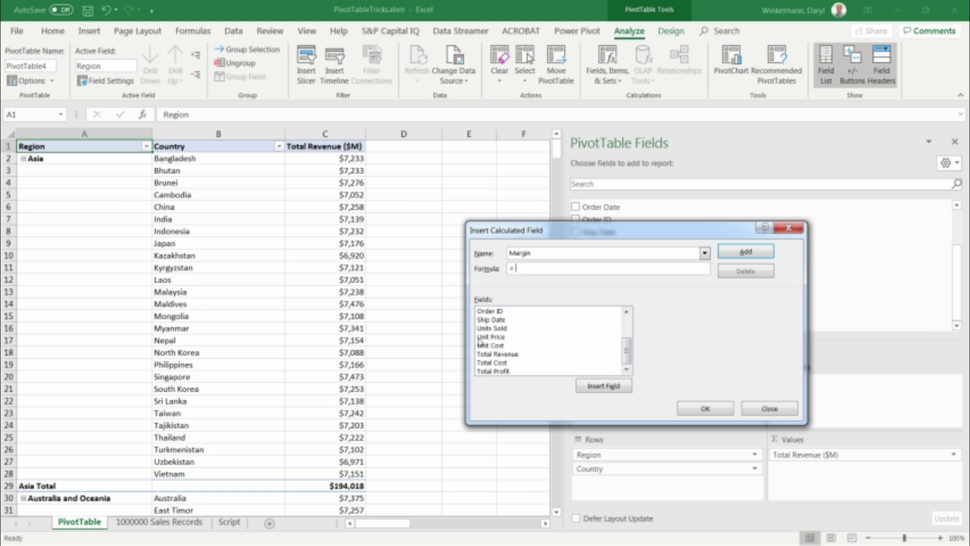
click(500, 372)
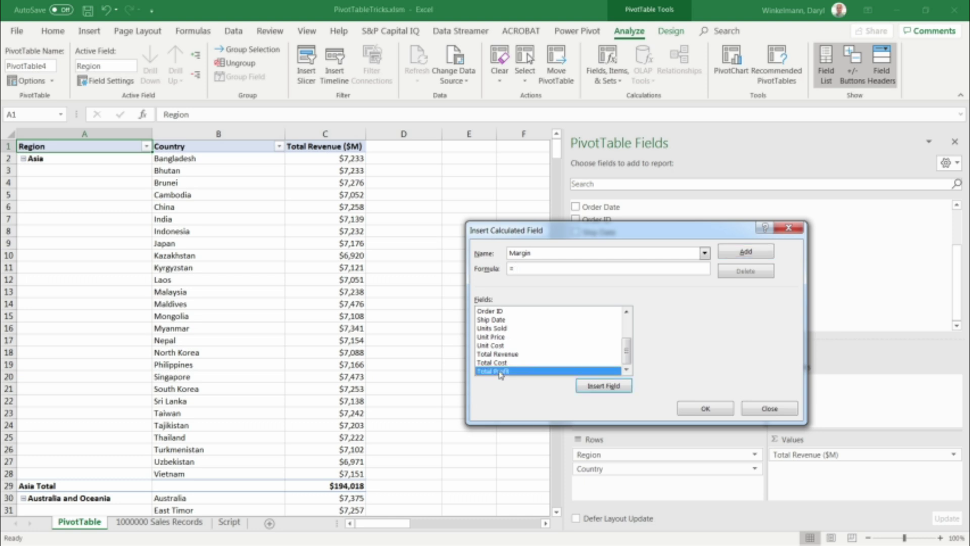
click(604, 388)
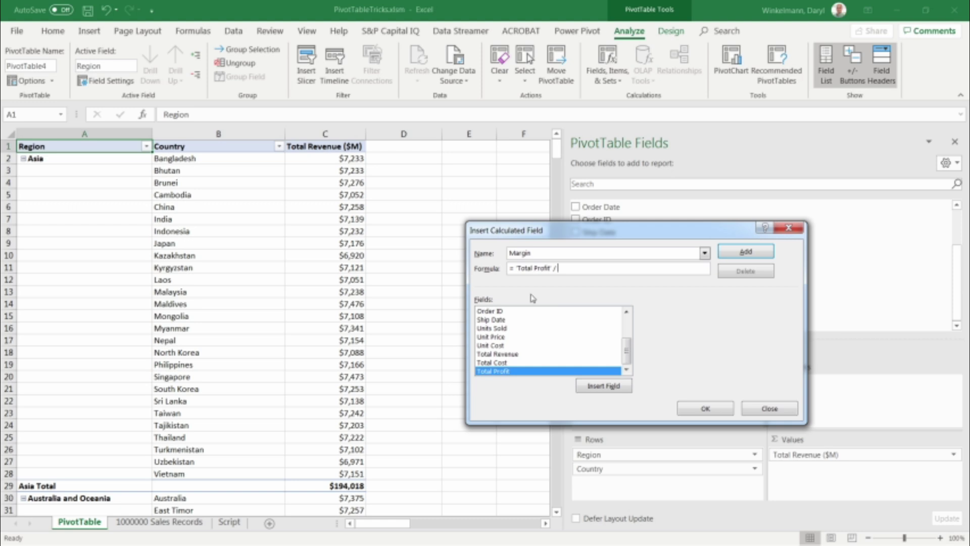
click(512, 354)
click(602, 386)
click(751, 255)
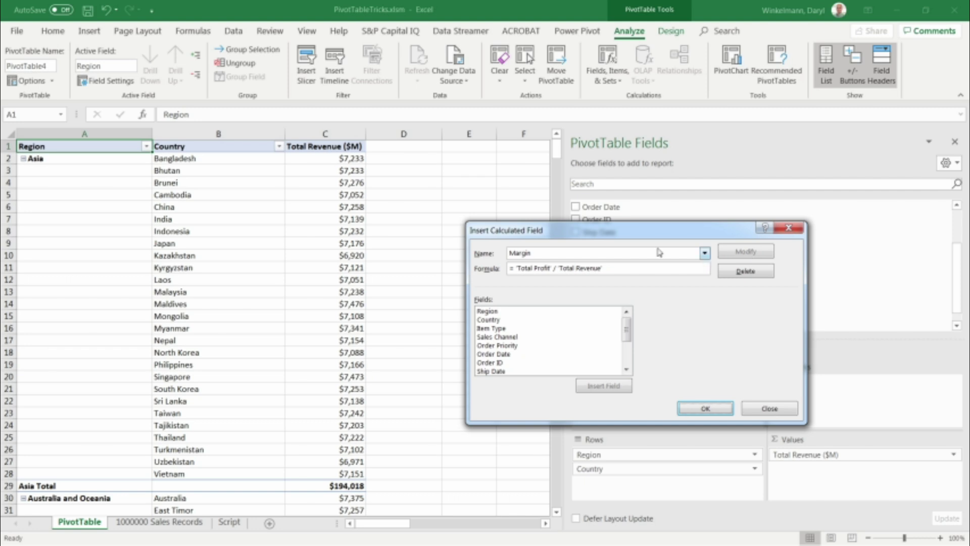
click(706, 410)
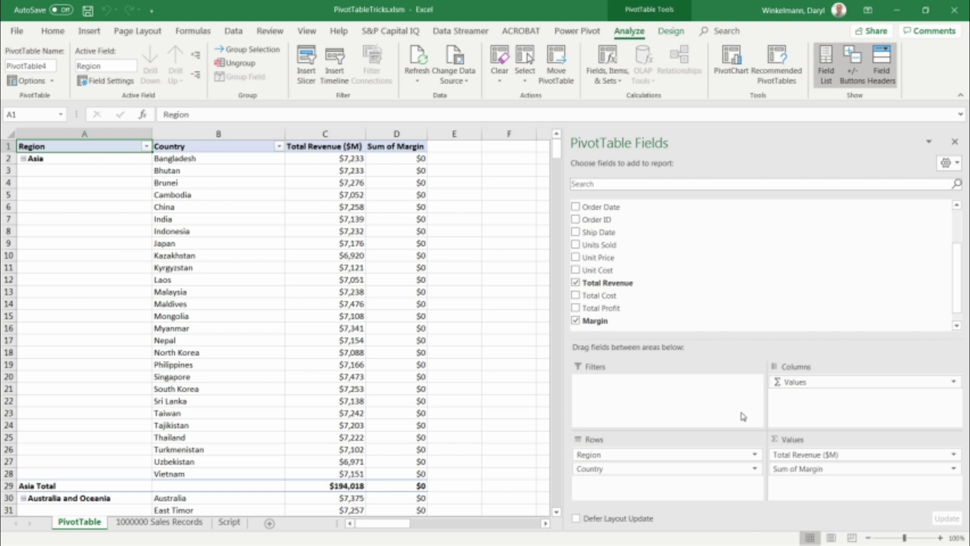
Step: Format the Sum of Margin values as Percentage with 1 decimal place
click(815, 469)
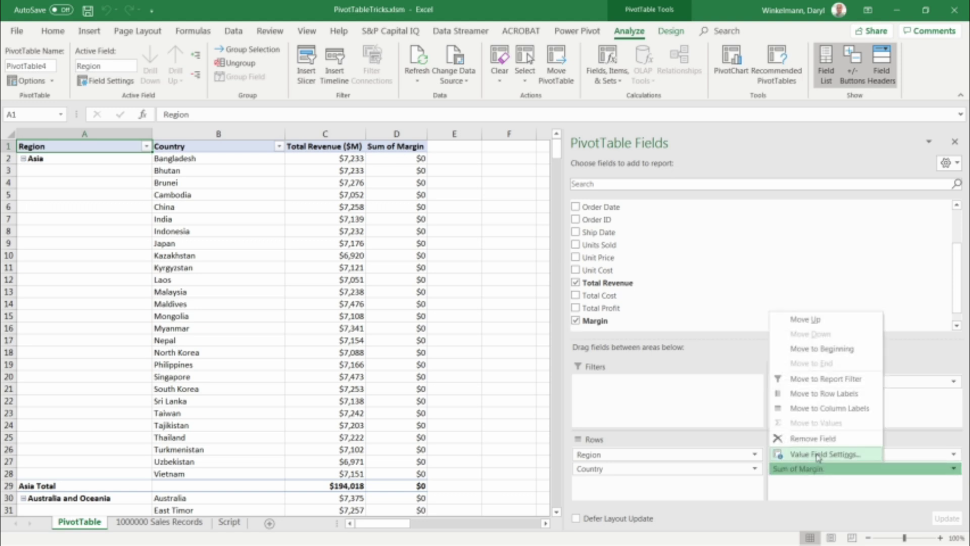
click(818, 454)
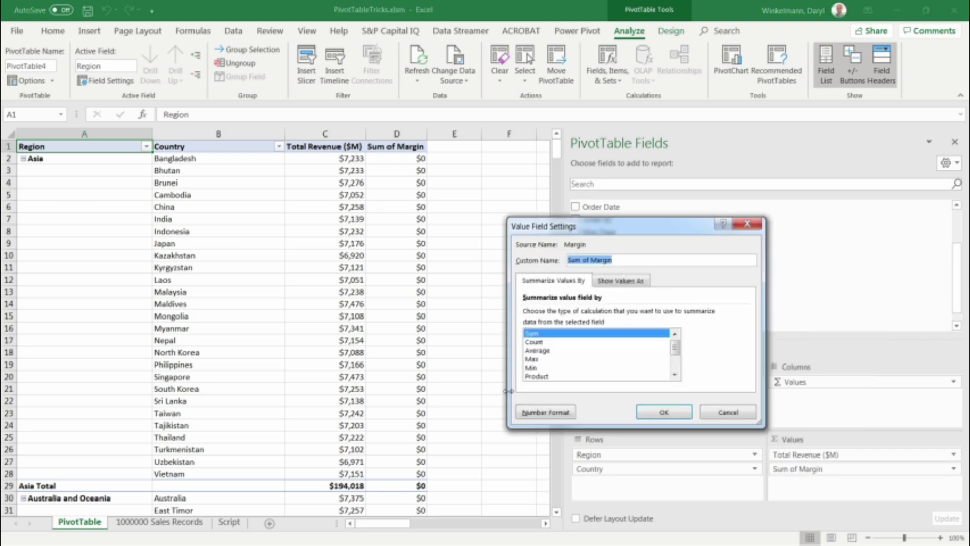
click(546, 413)
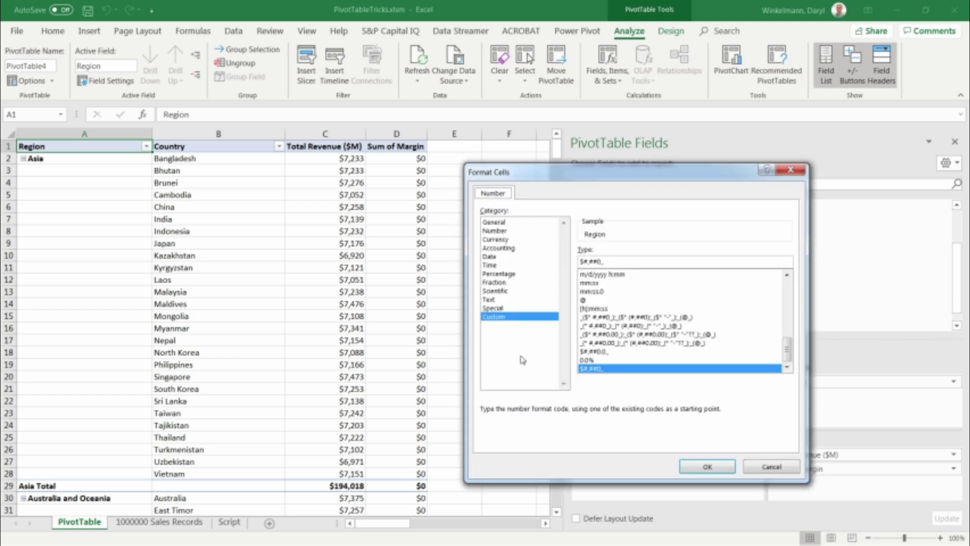
click(498, 273)
click(668, 253)
click(707, 465)
click(662, 411)
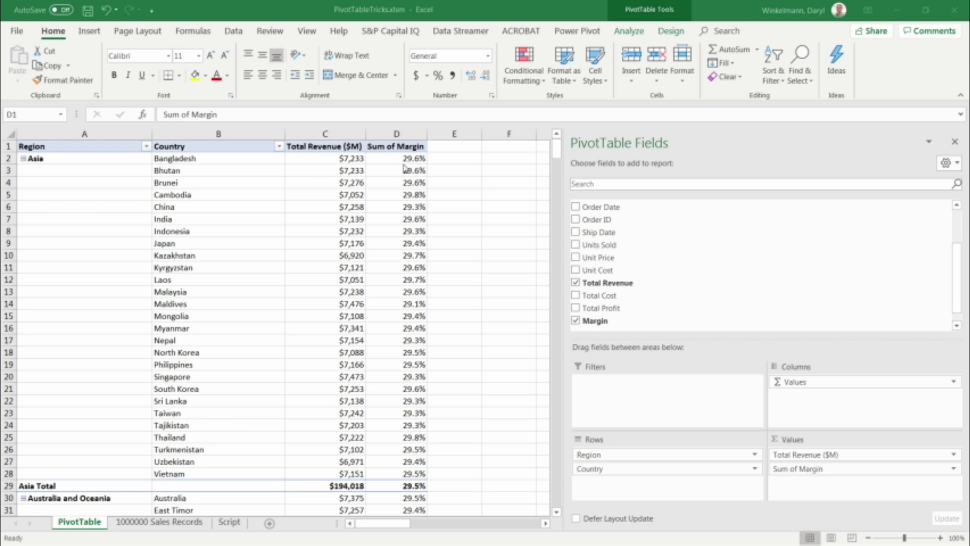
Step: Examine the Sum of Margin column from D2 to its end and compare the (blank) row's margin and revenue cells
click(388, 156)
mouse_move(388, 156)
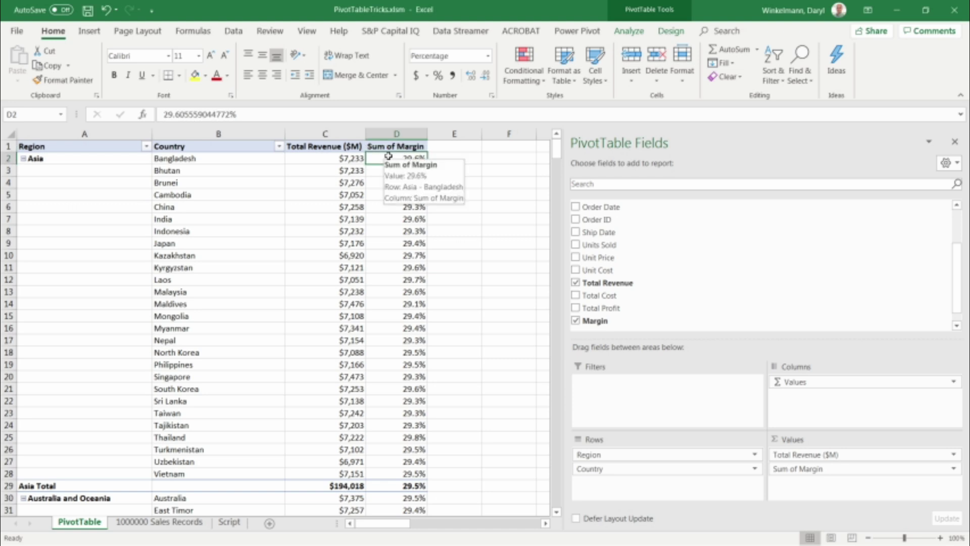
key(ctrl+shift+Down)
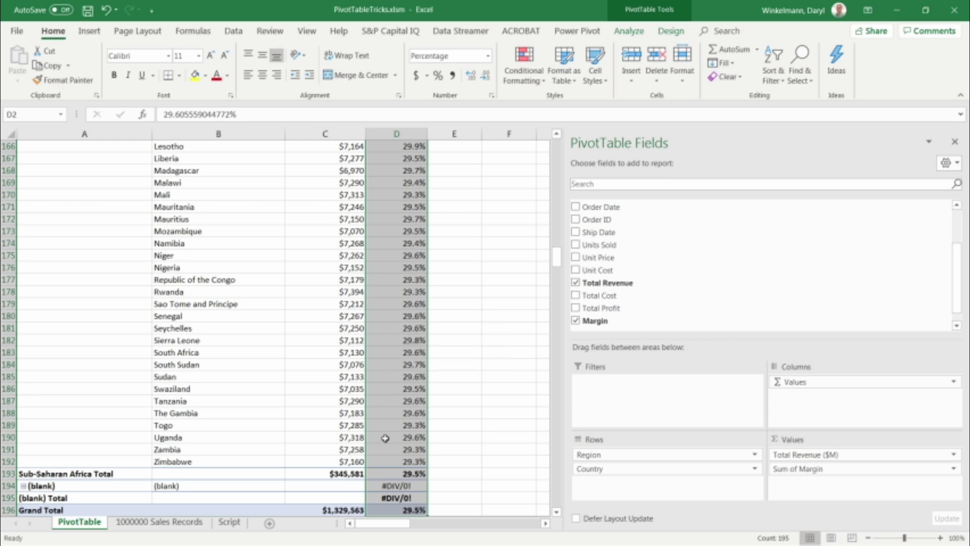
click(400, 487)
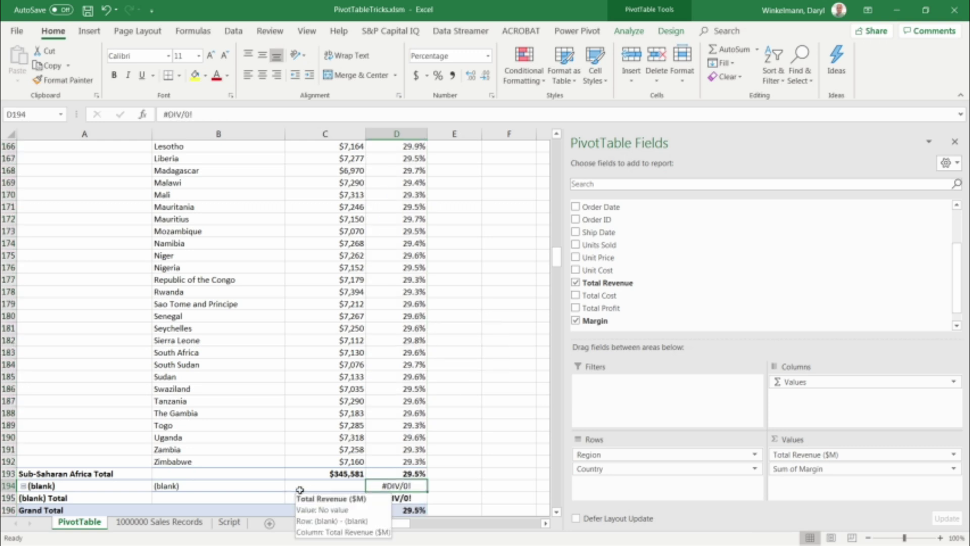
click(337, 485)
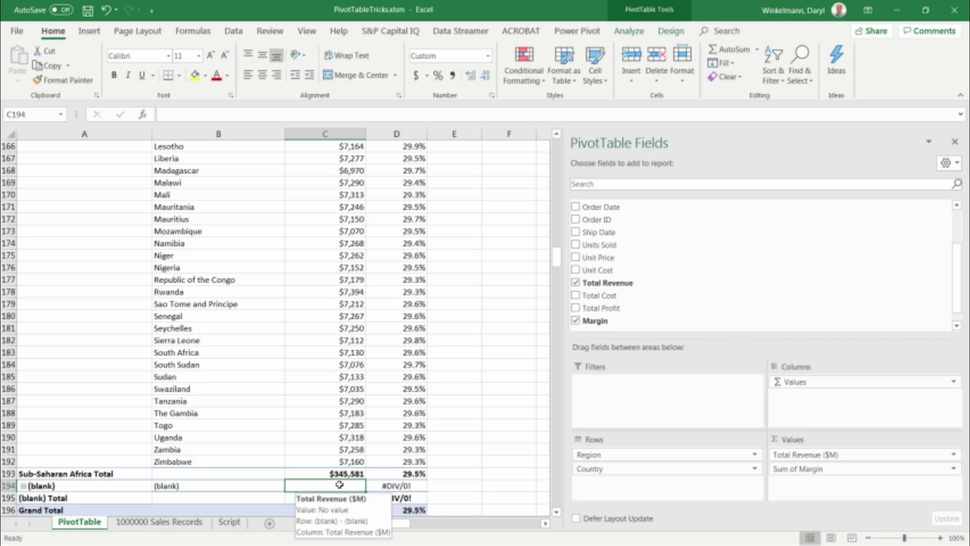
click(402, 487)
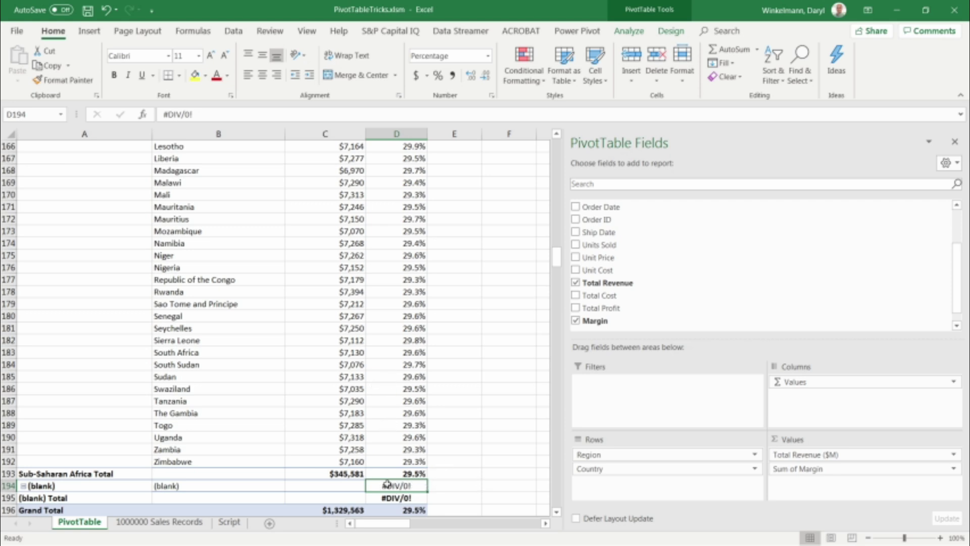
Step: Set the PivotTable options to show an empty cell for error values
click(397, 429)
right_click(396, 430)
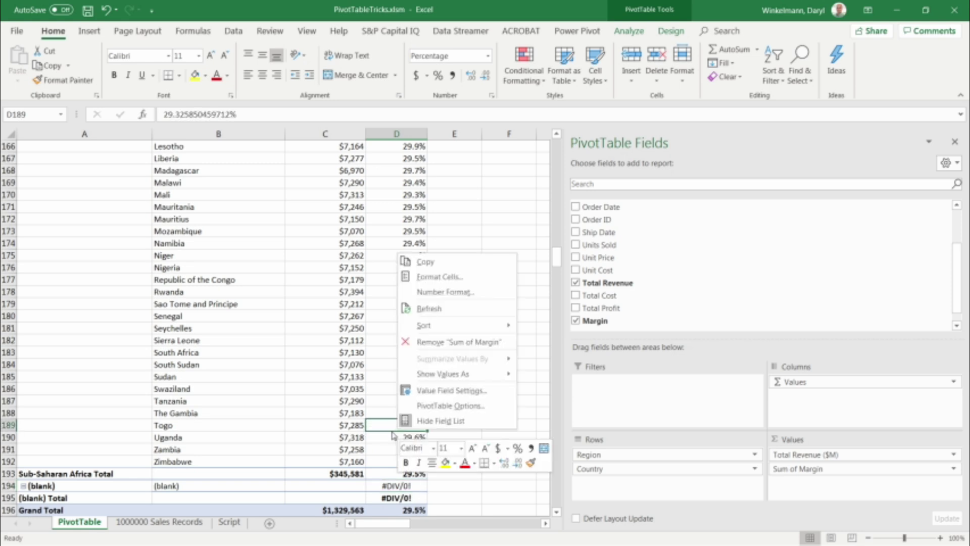
click(427, 407)
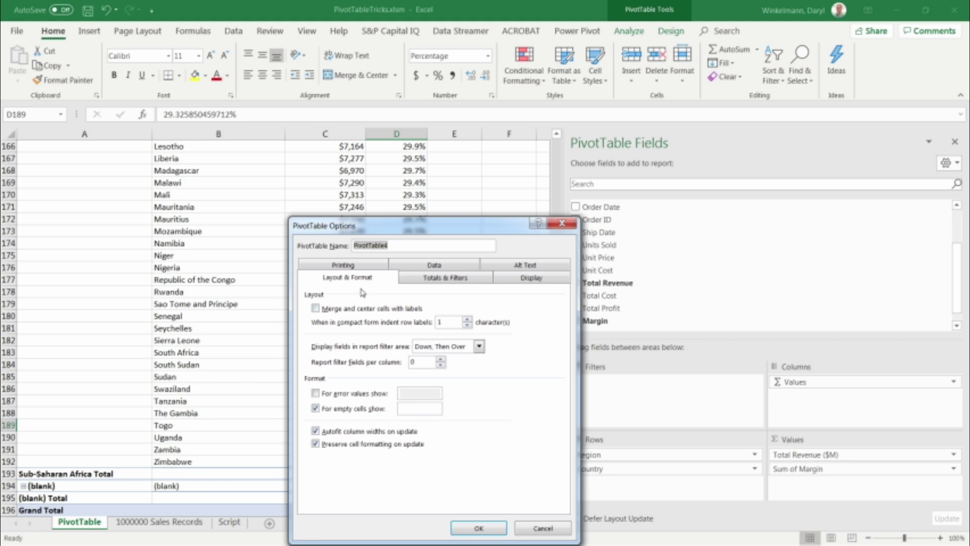
click(322, 393)
click(413, 393)
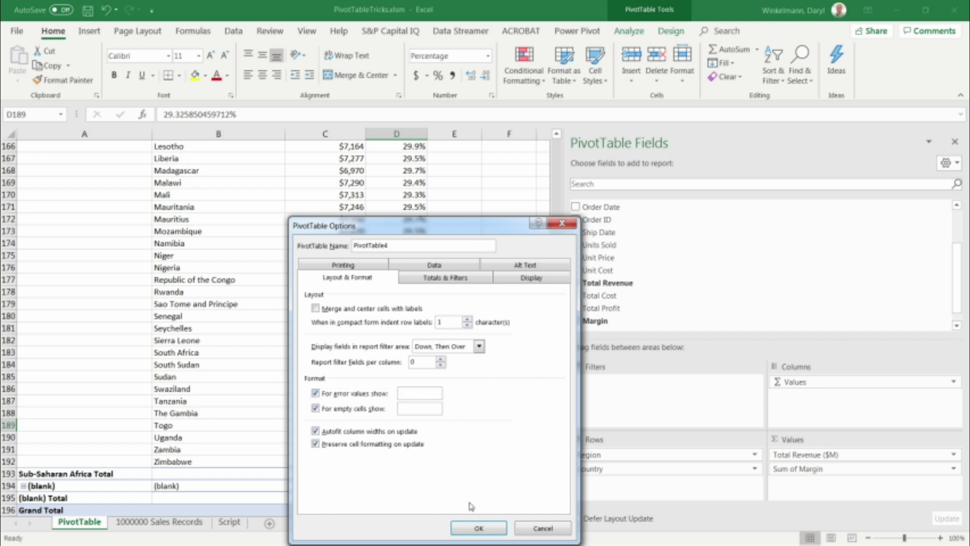
click(479, 529)
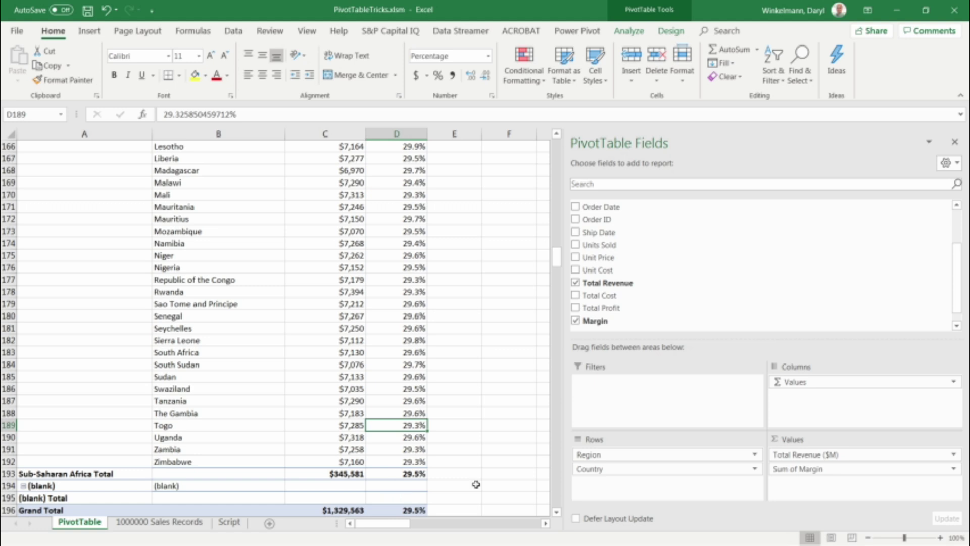
mouse_move(387, 487)
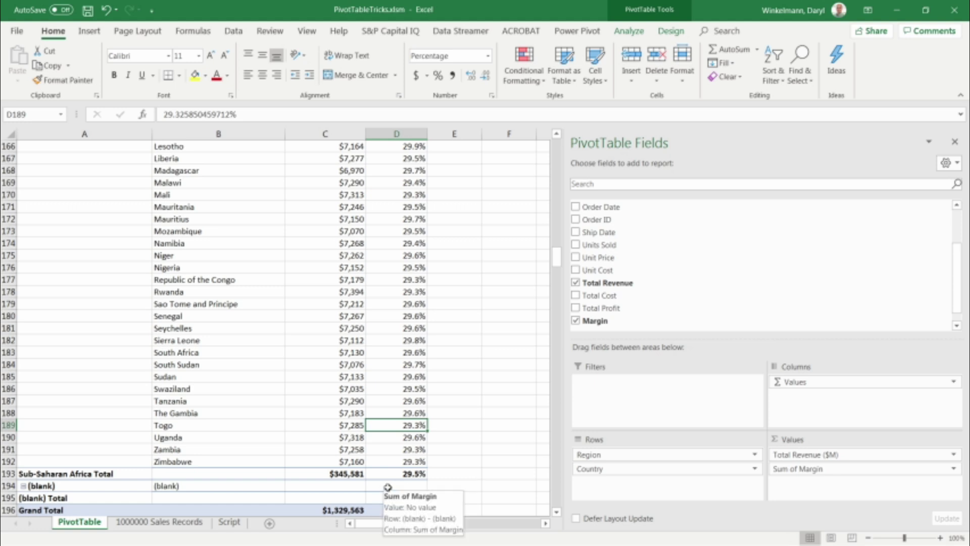
mouse_move(346, 488)
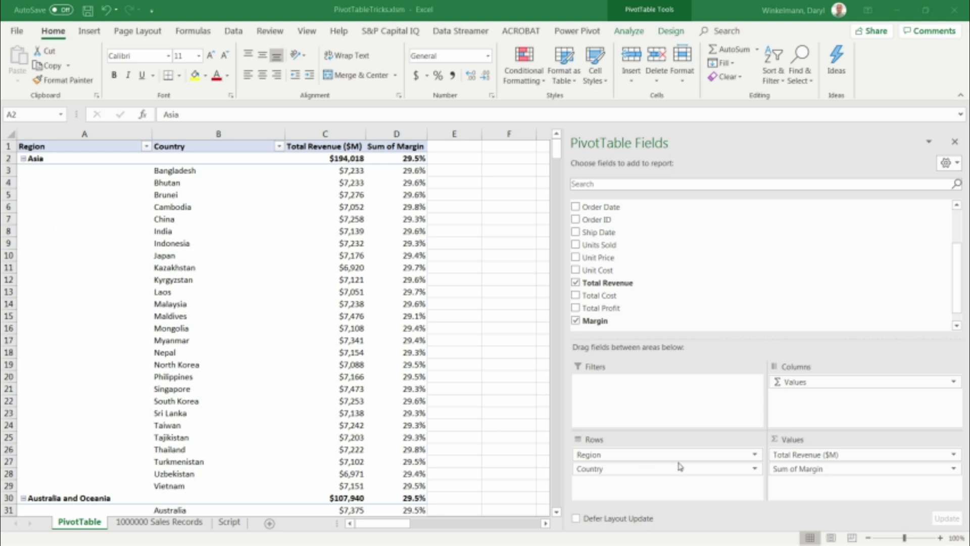
Step: Change the Region row field's layout to show item labels in tabular form
click(754, 456)
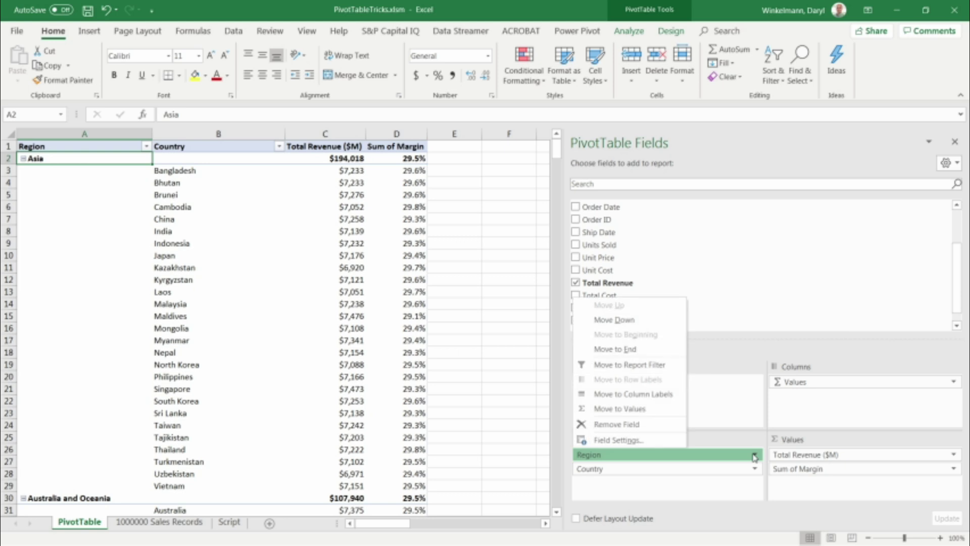
click(629, 441)
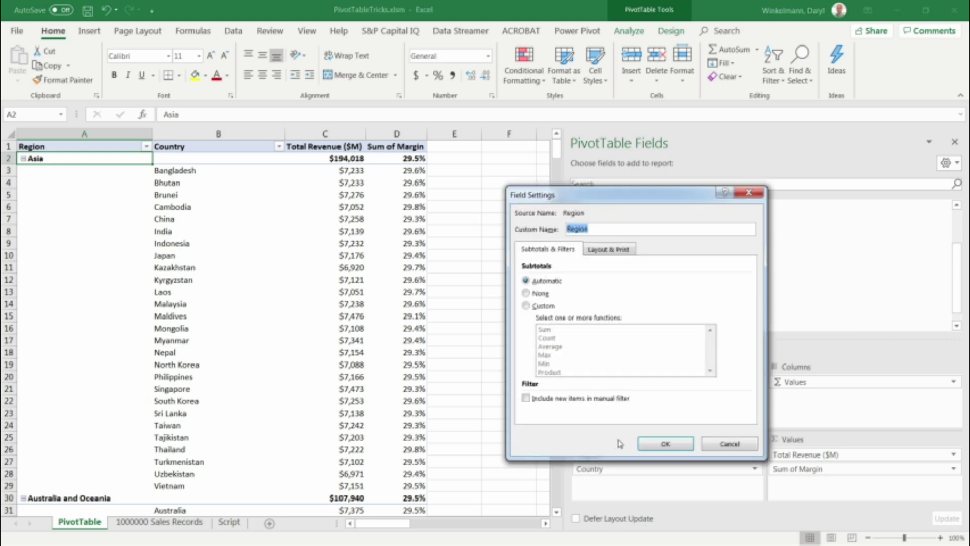
click(622, 253)
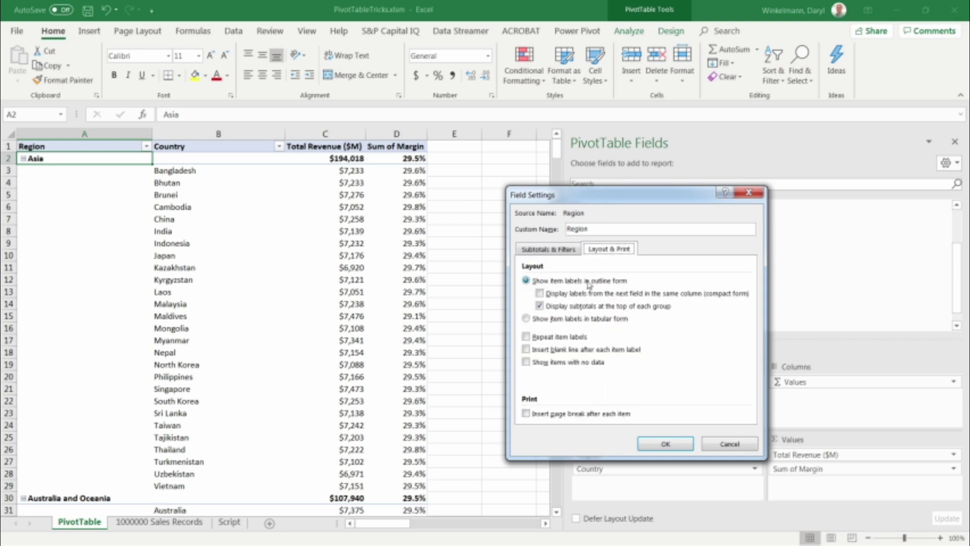
click(526, 318)
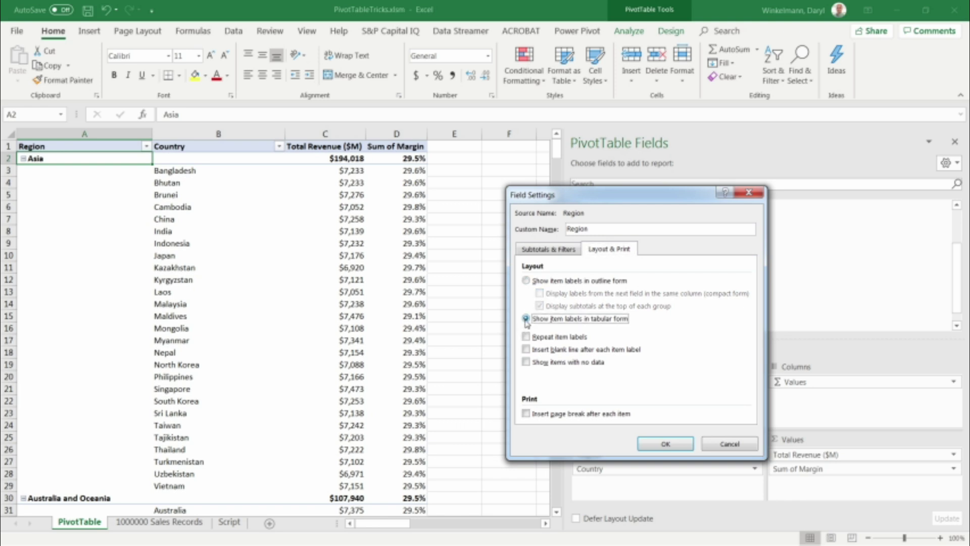
click(665, 444)
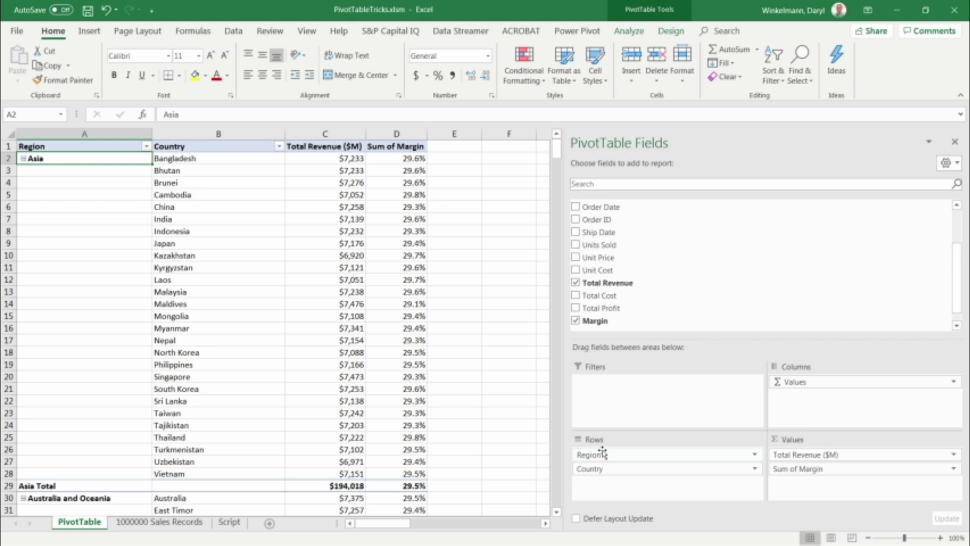
Step: Turn on Repeat item labels for the Region row field
click(754, 455)
click(615, 439)
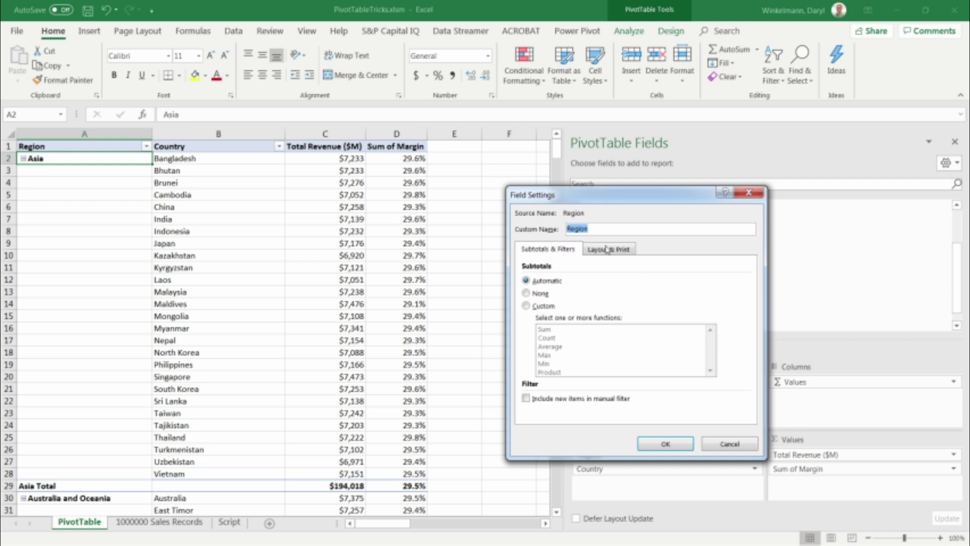
click(608, 249)
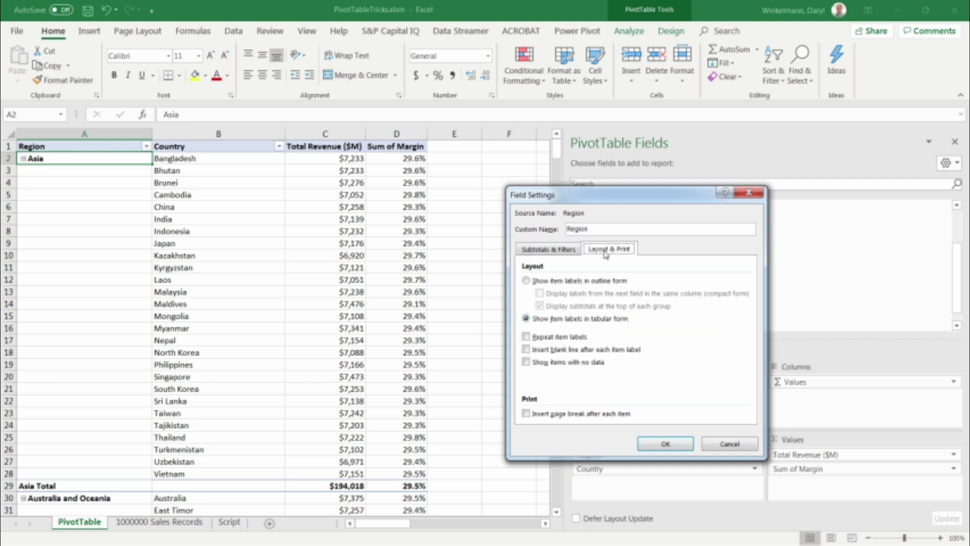
click(526, 337)
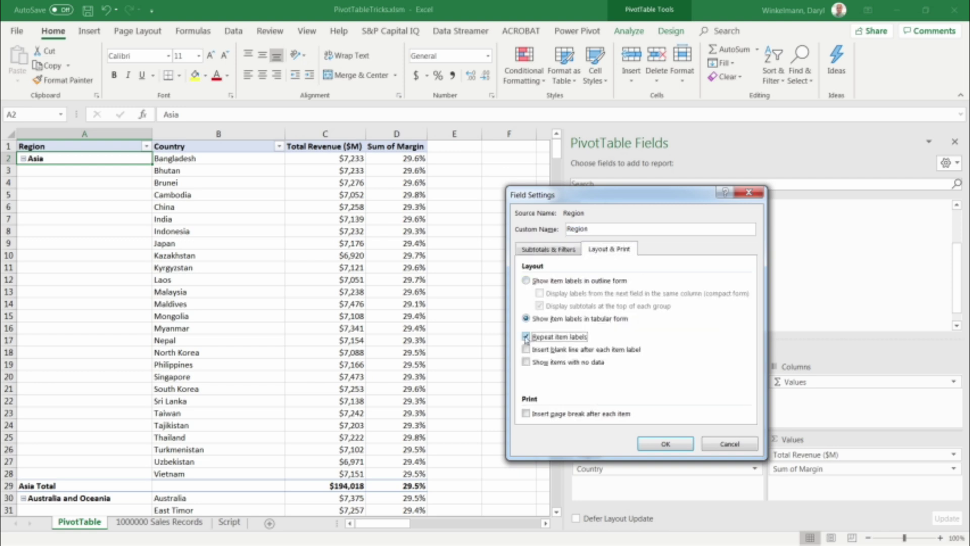
click(666, 444)
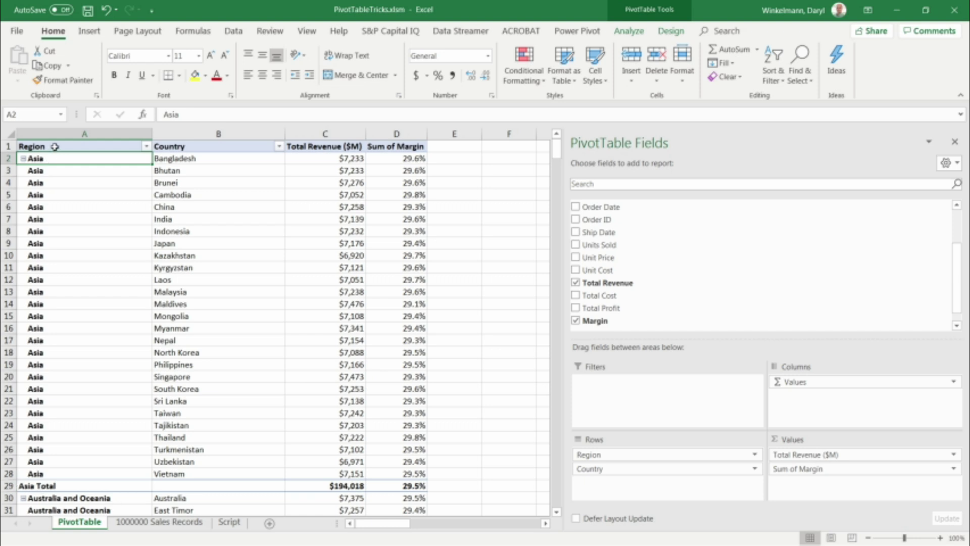
Step: Remove the Region subtotals from the pivot table
click(38, 147)
right_click(37, 147)
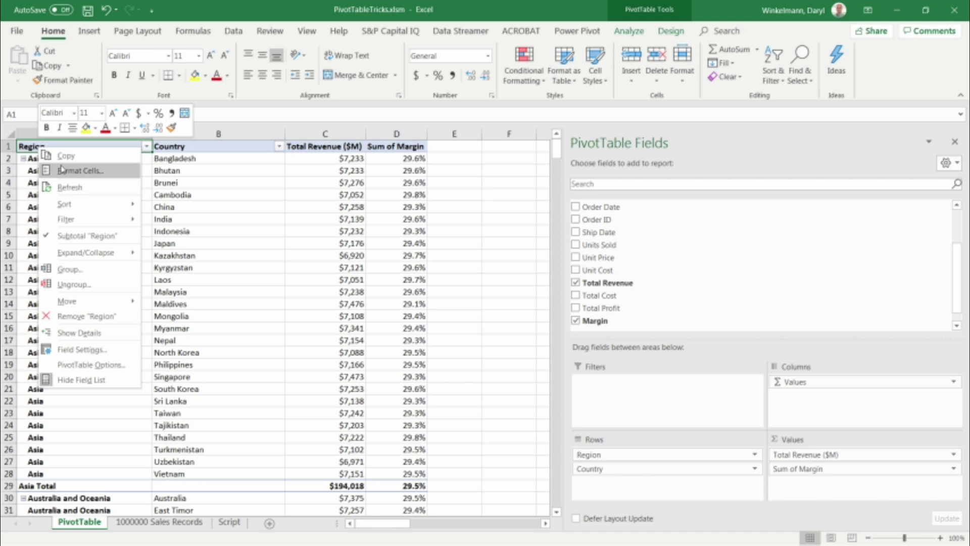
click(65, 236)
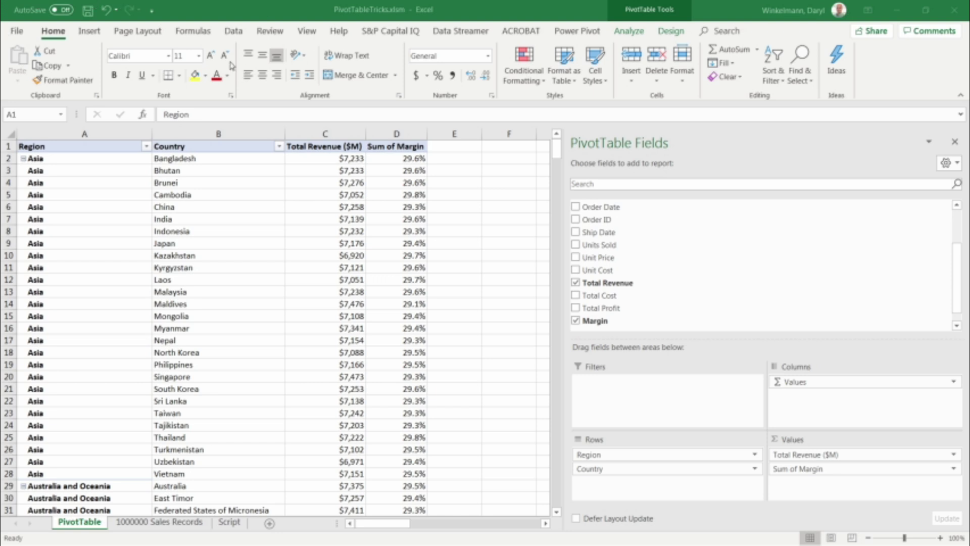
Step: Enable the Classic PivotTable layout, which allows dragging of fields in the grid, in the PivotTable display options
click(57, 147)
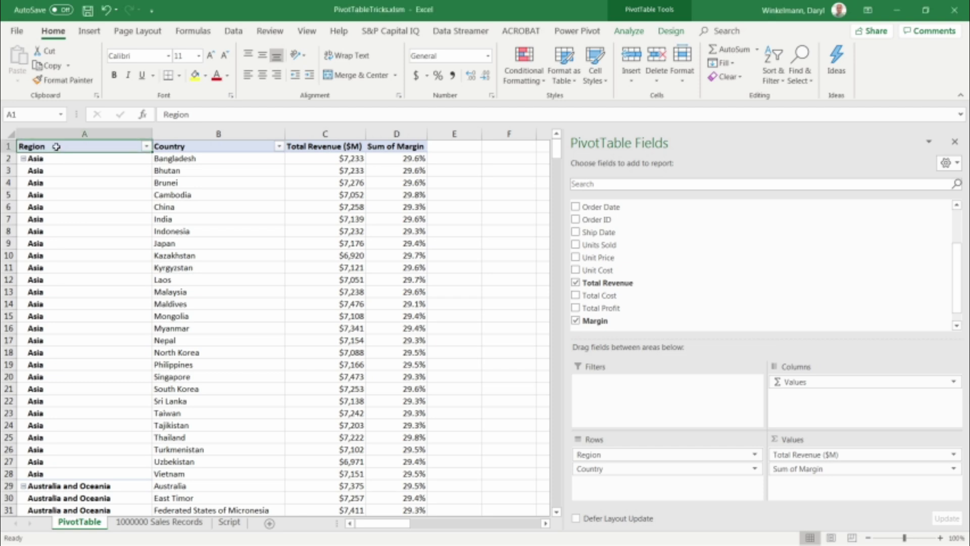
right_click(56, 147)
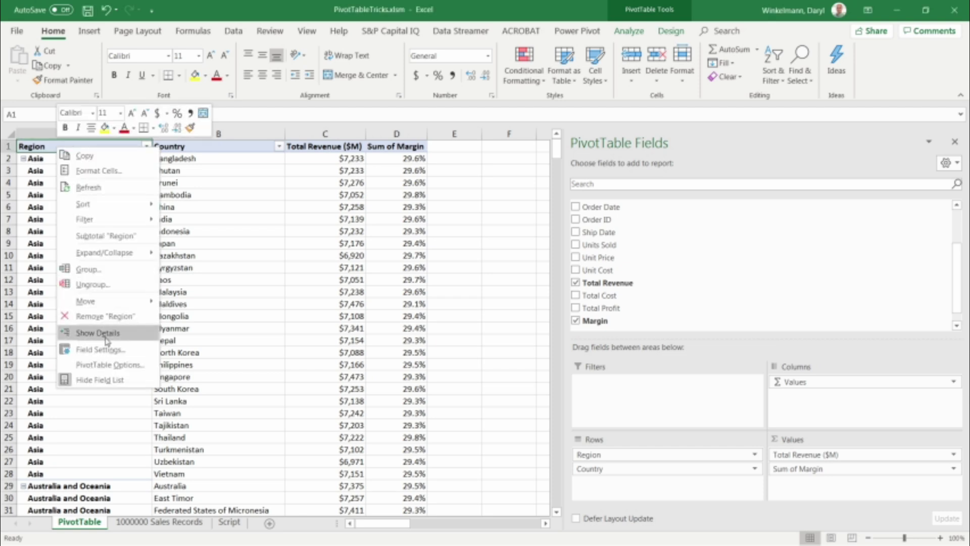
click(107, 365)
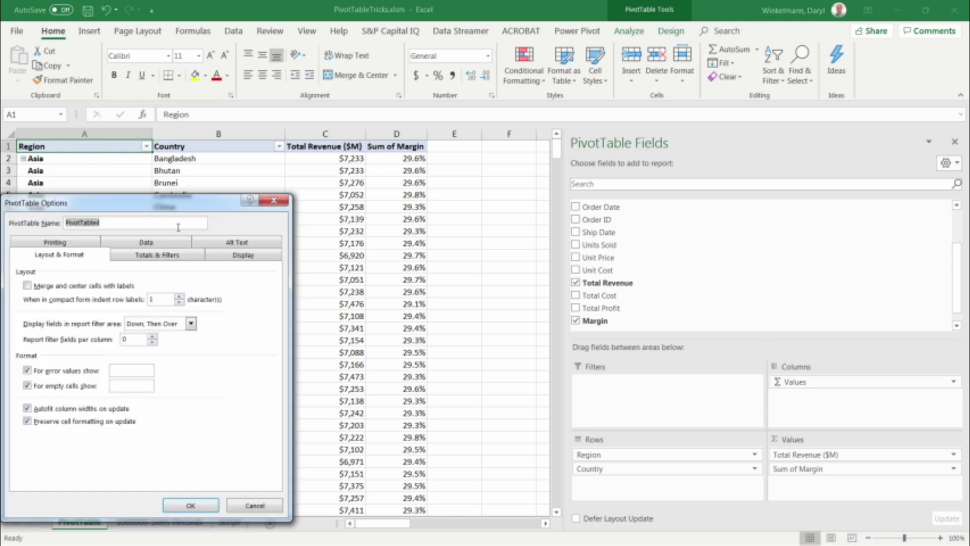
click(232, 257)
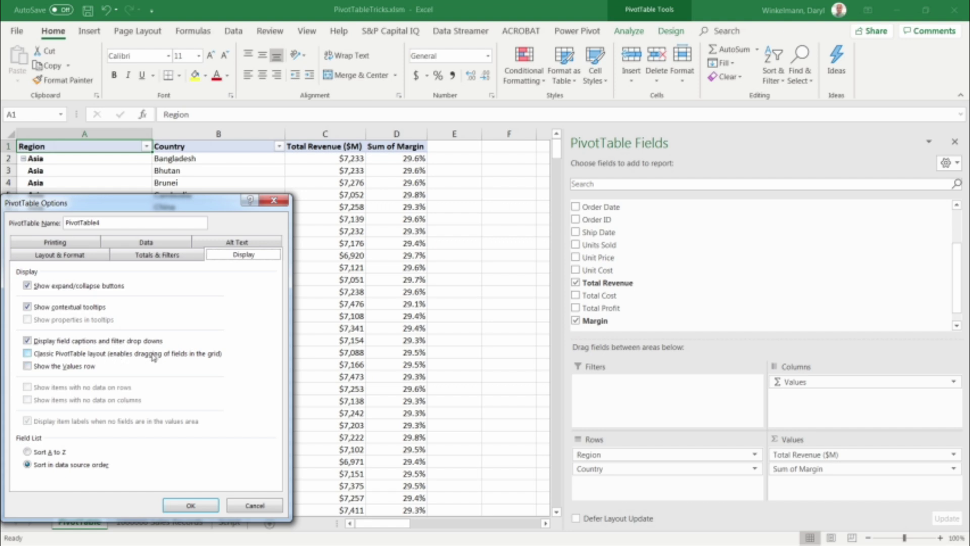
drag(160, 207, 434, 110)
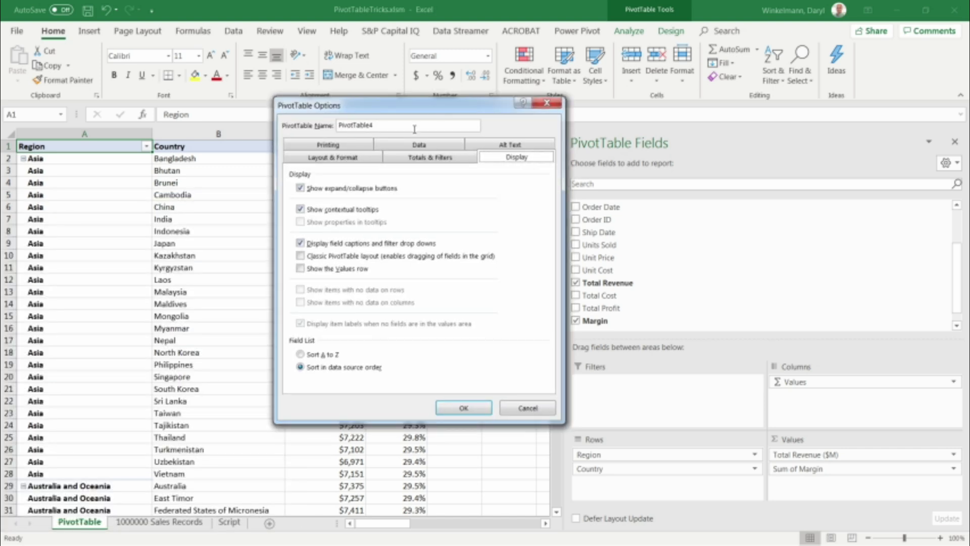
click(300, 256)
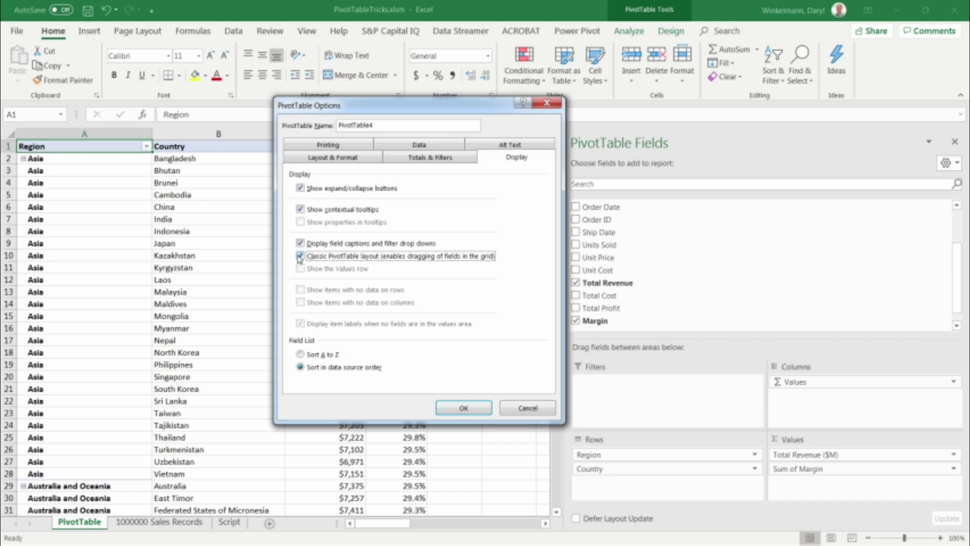
click(460, 407)
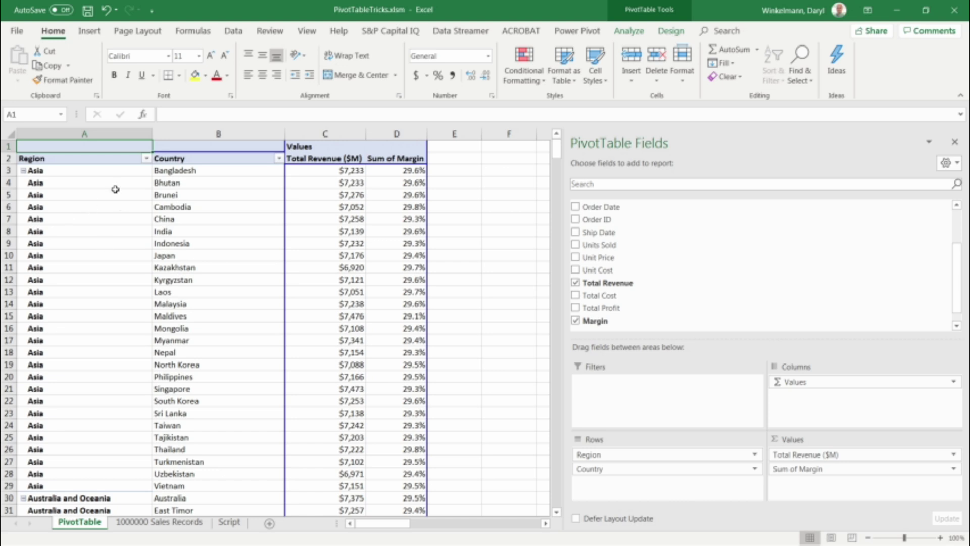
Step: Remove the Country field from the pivot table directly in the grid
click(203, 159)
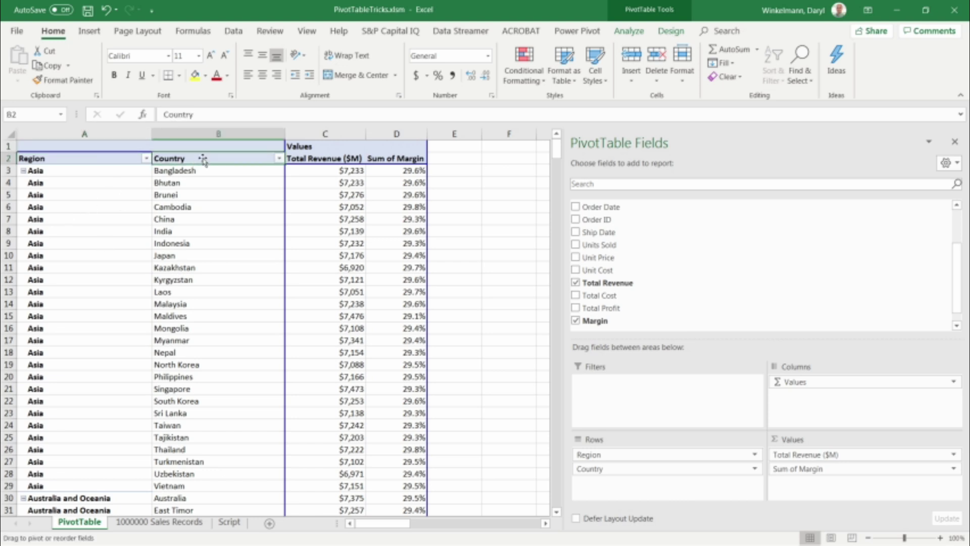
drag(203, 159, 242, 244)
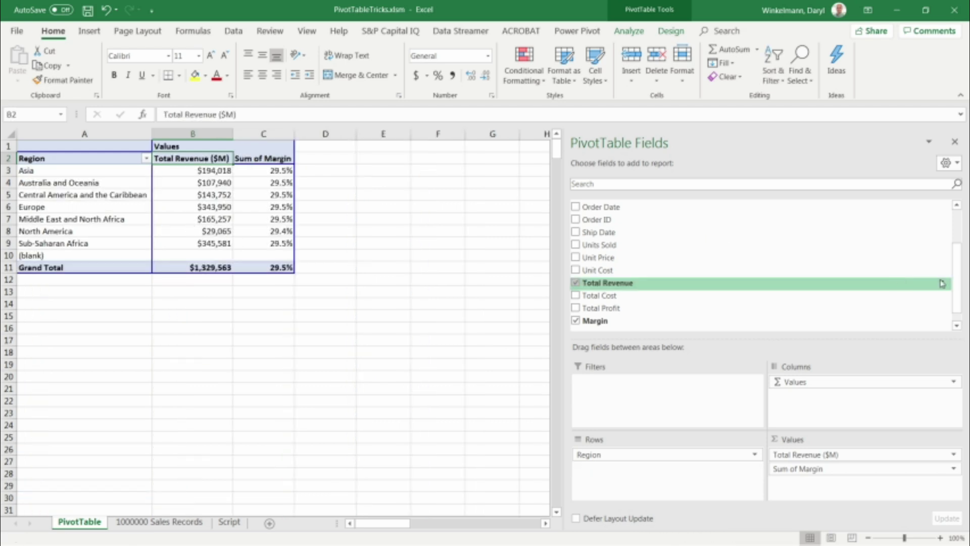
Step: Add Item Type as a report filter, and move it within the grid to the row fields after Region
scroll(758, 263, up, 3)
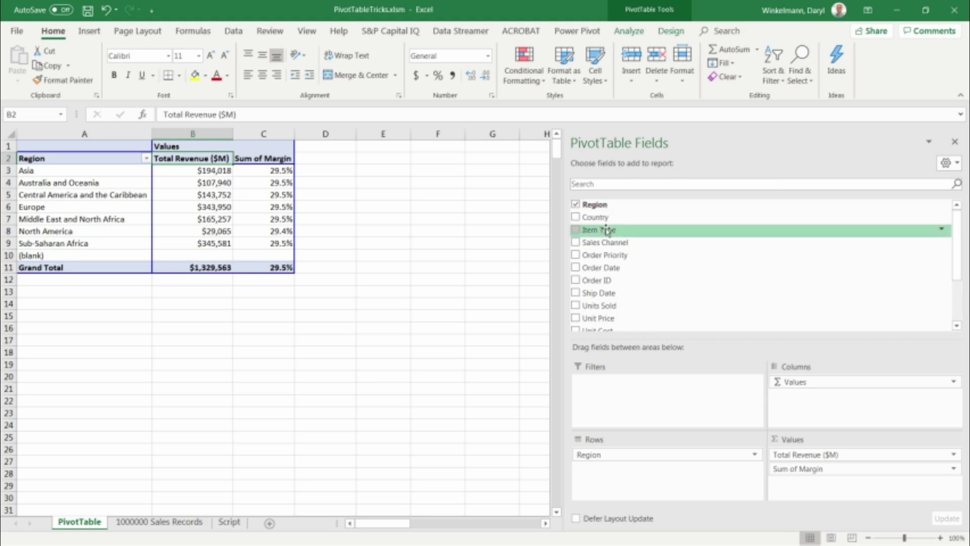
drag(604, 229, 546, 361)
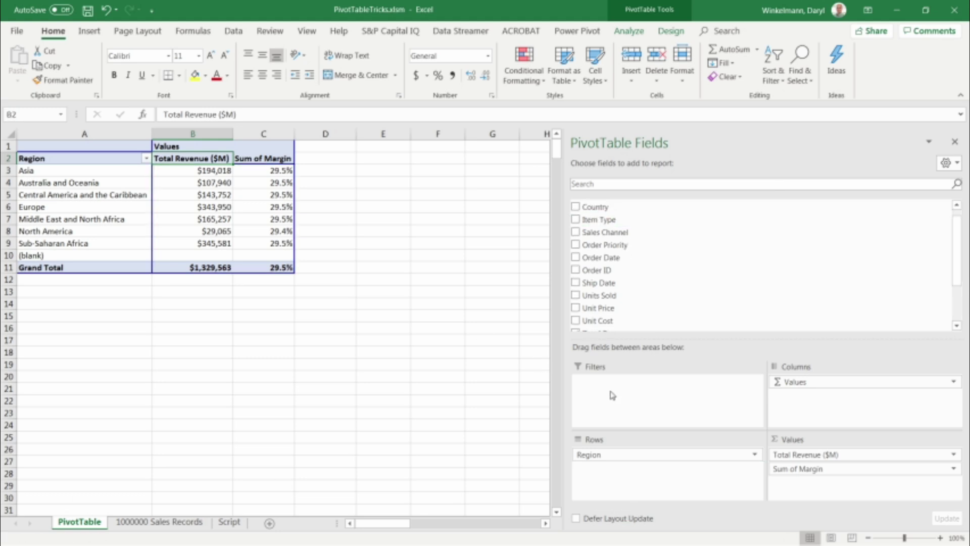
drag(597, 225, 623, 385)
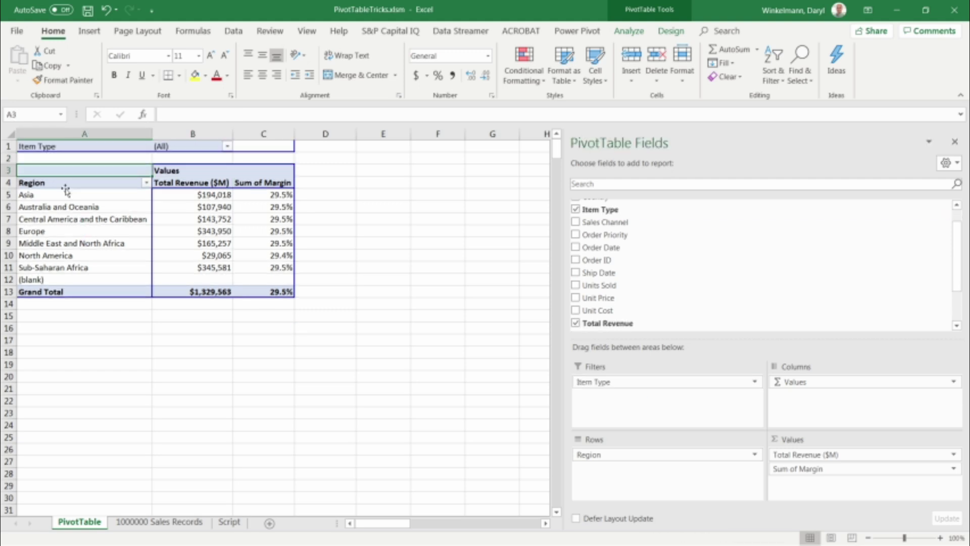
click(47, 146)
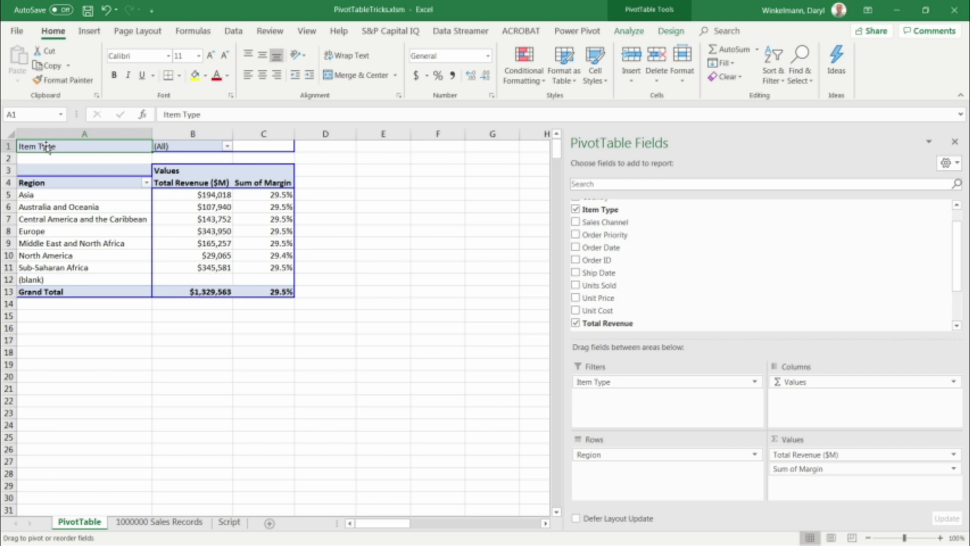
drag(47, 147, 143, 214)
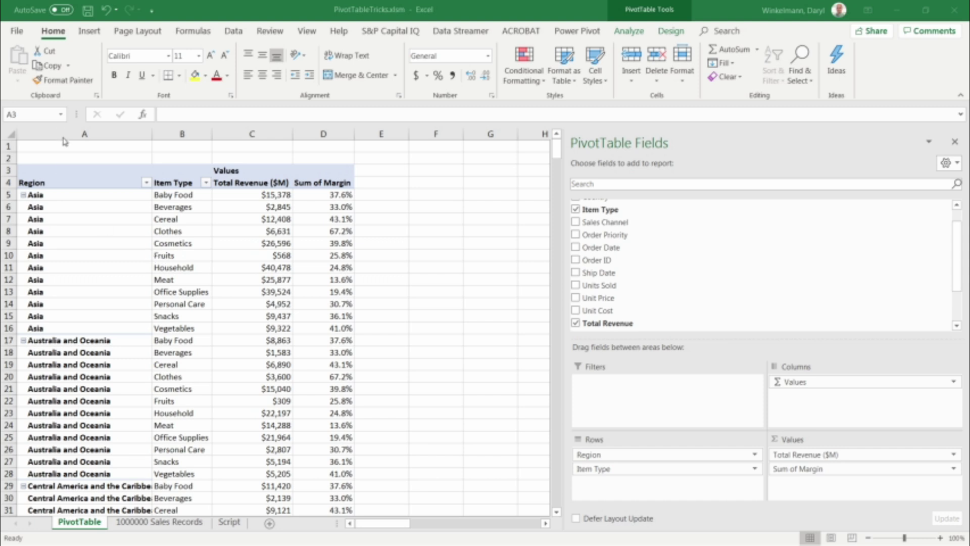
Step: Enable the Classic PivotTable layout in the PivotTable options of the program's default PivotTable layout
click(17, 34)
click(16, 34)
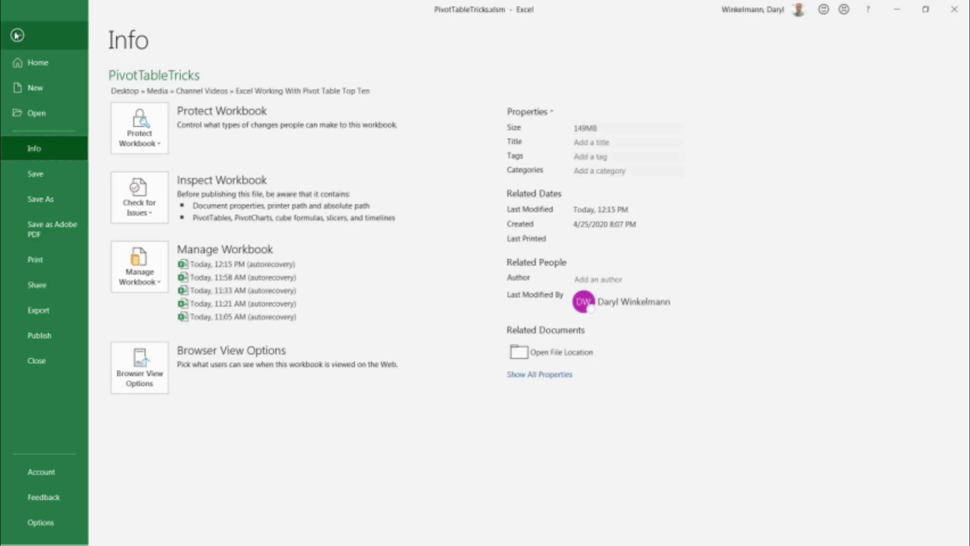
click(35, 521)
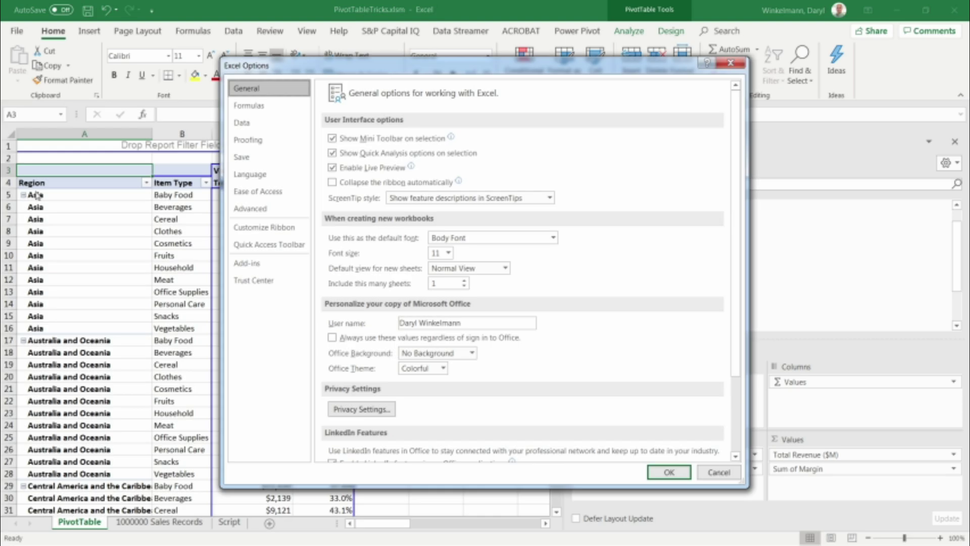
click(253, 124)
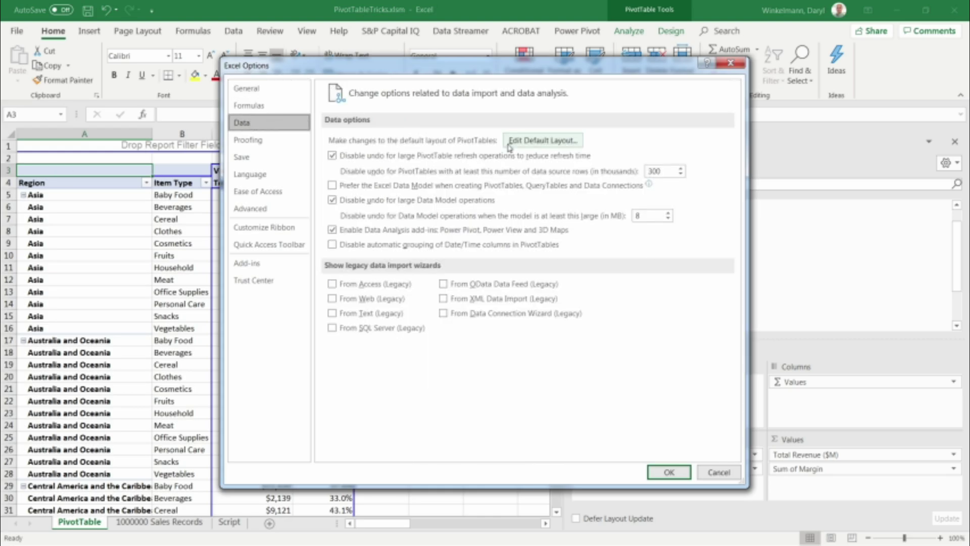
click(535, 141)
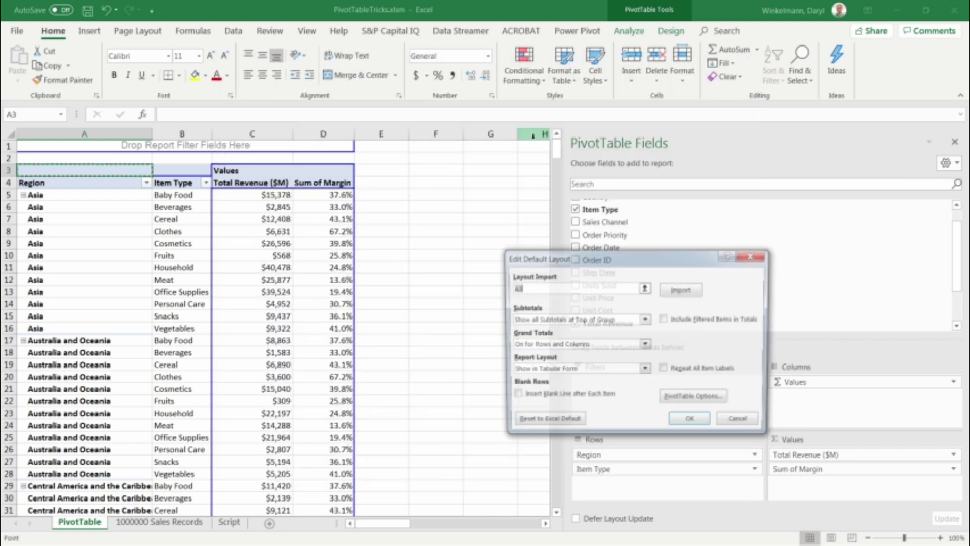
drag(574, 259, 482, 239)
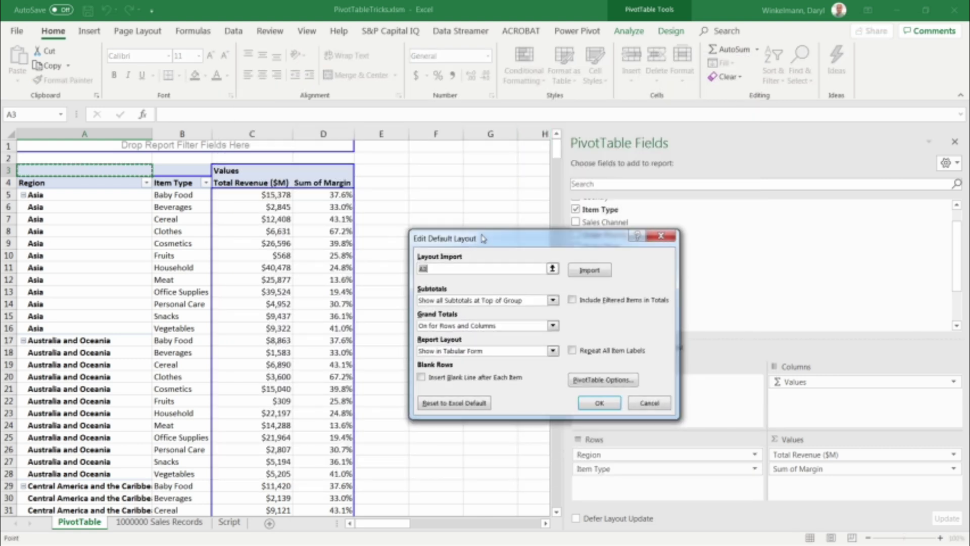
click(601, 385)
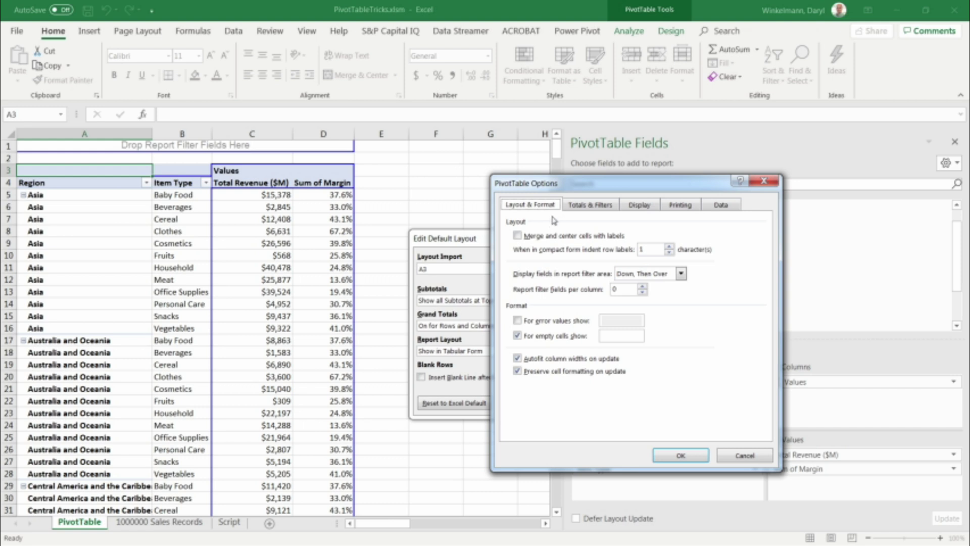
click(640, 206)
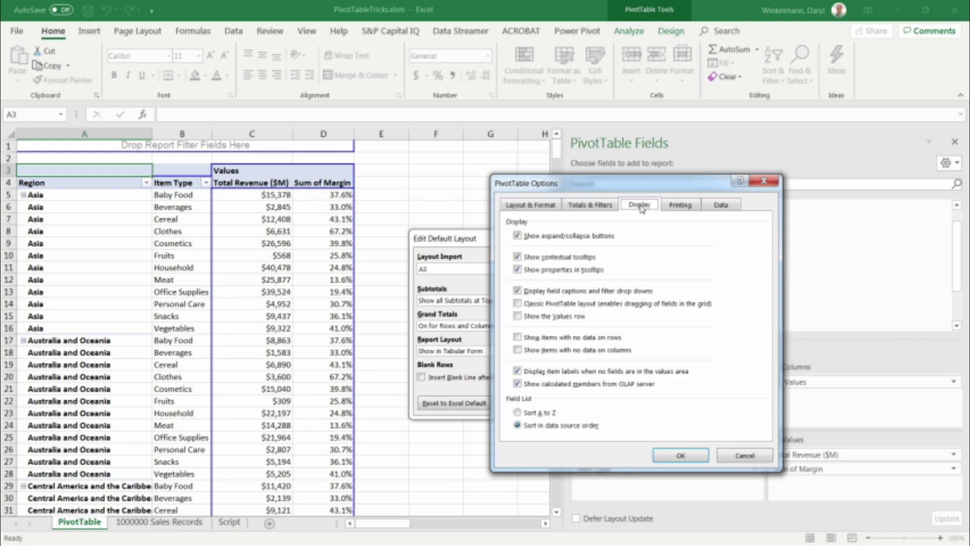
click(518, 303)
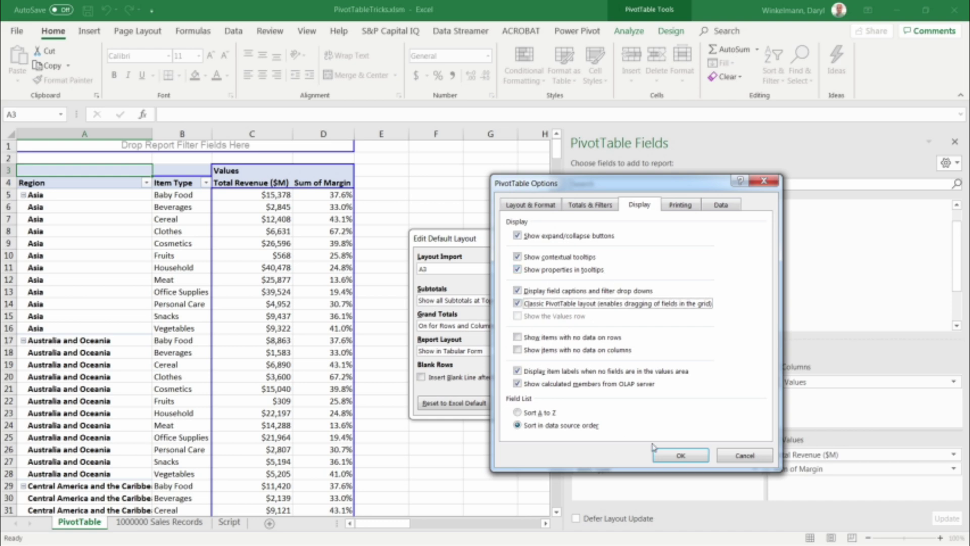
click(684, 458)
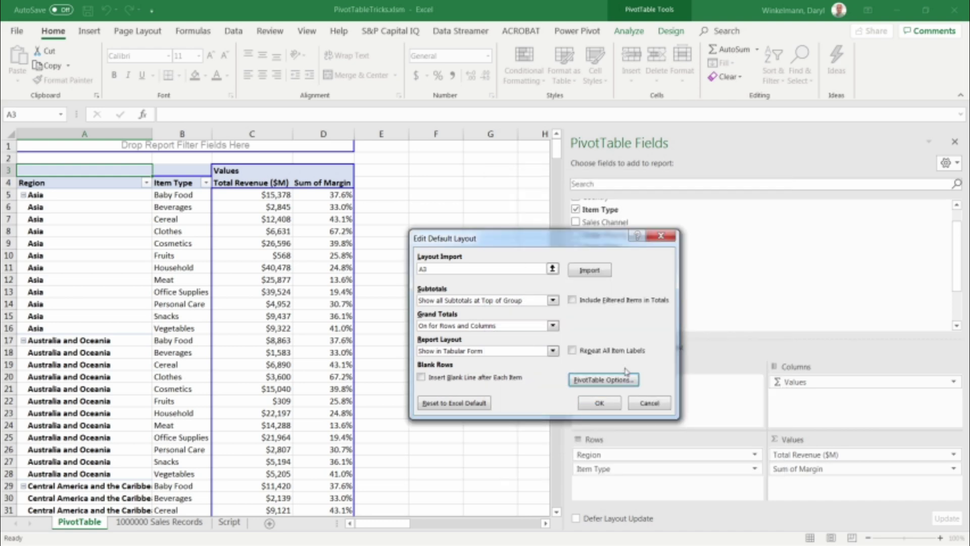
click(600, 404)
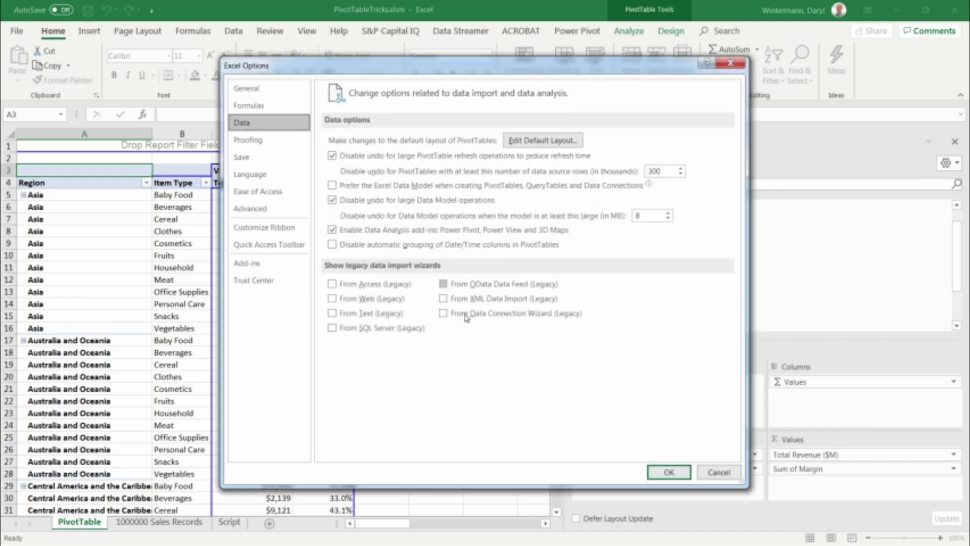
click(667, 472)
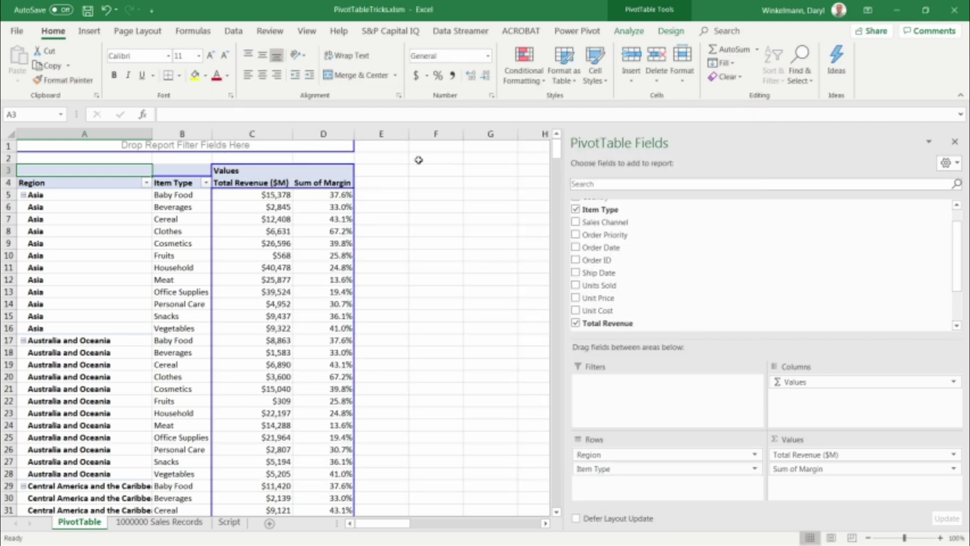
Step: Create a new pivot table in cell F1 of the PivotTable sheet from columns A to N of the 1000000 Sales Records sheet
click(428, 146)
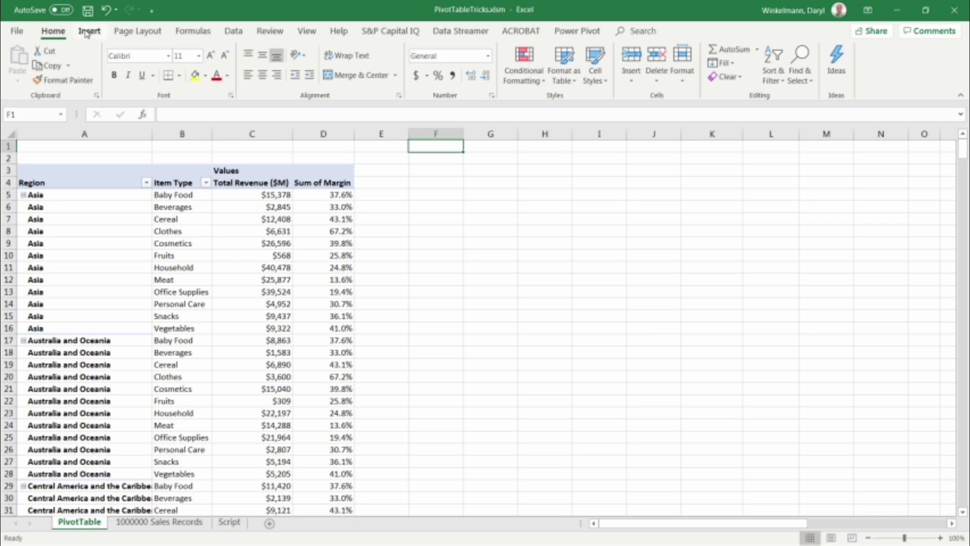
click(88, 31)
click(23, 59)
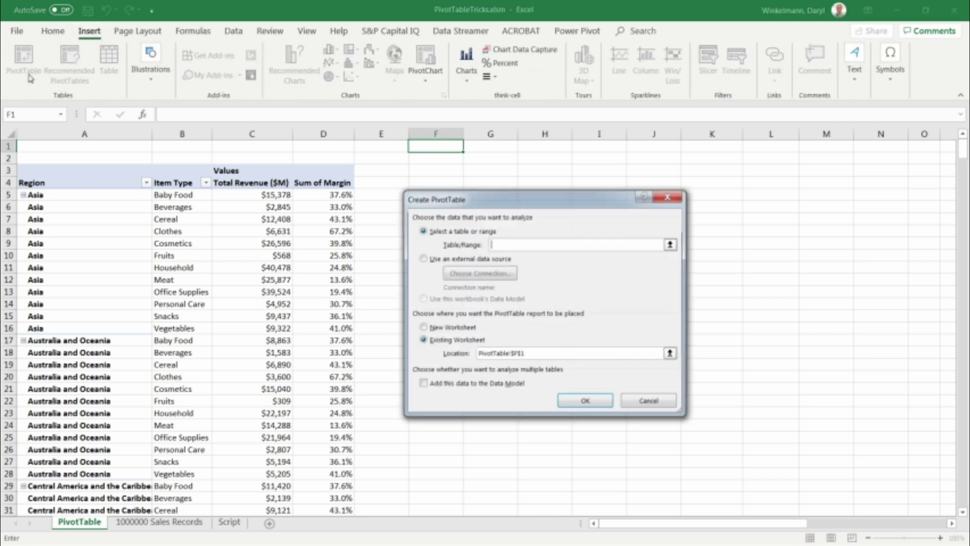
click(161, 522)
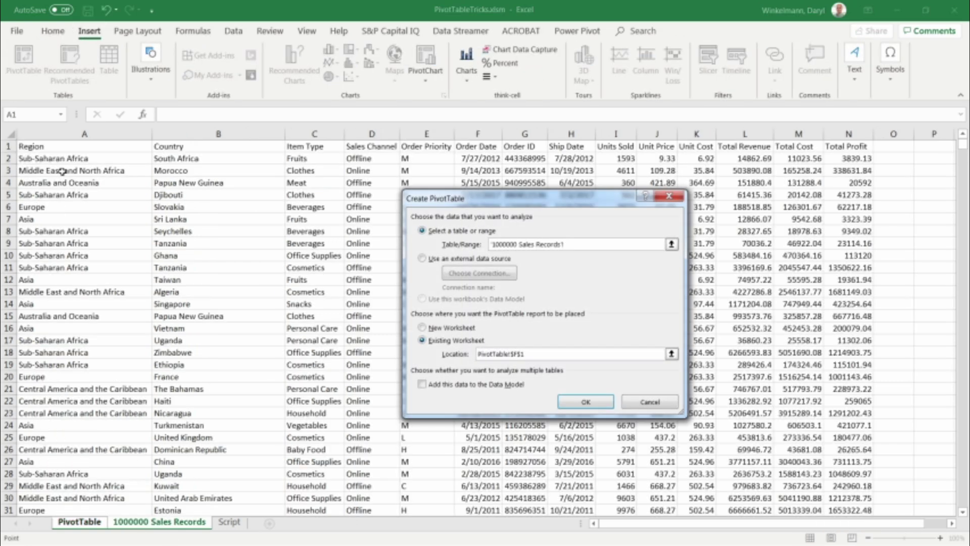
click(62, 133)
key(ctrl+shift+Right)
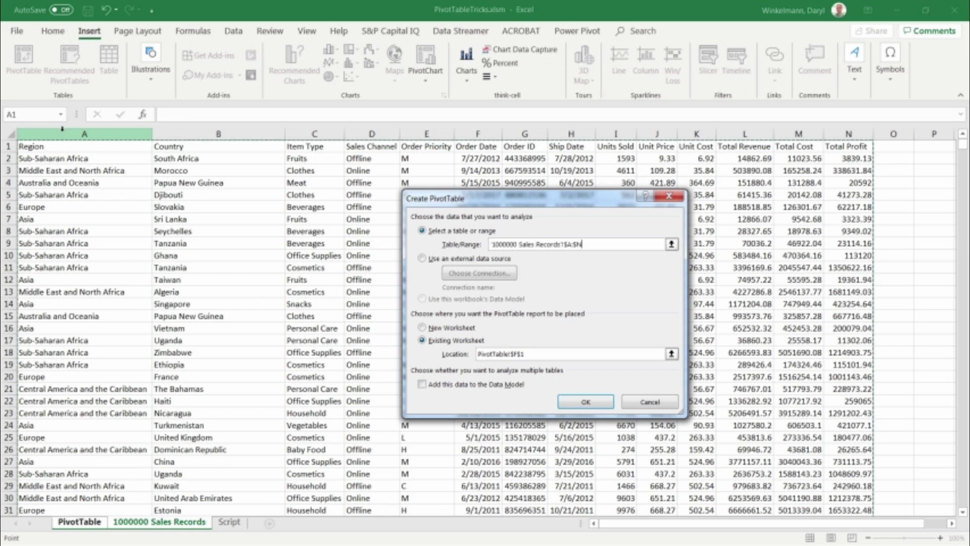
click(585, 403)
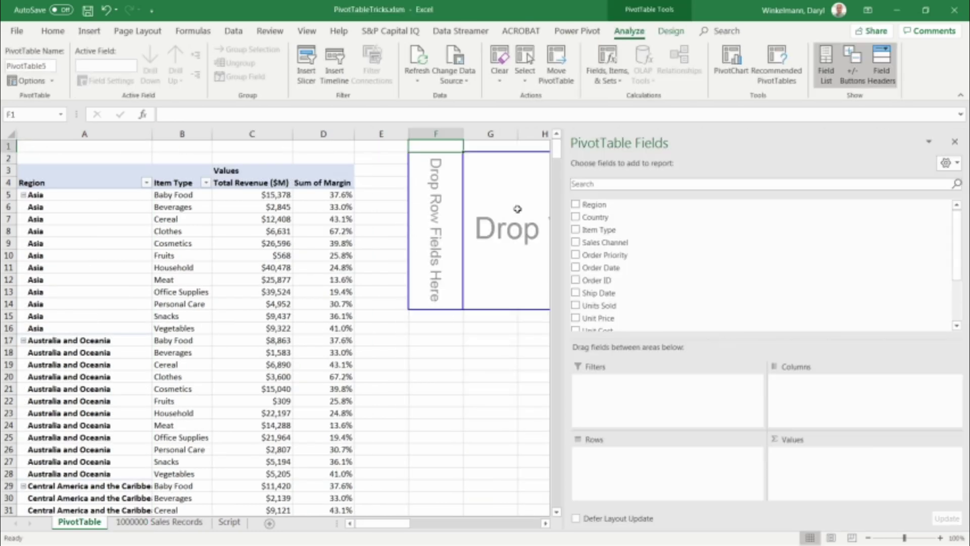
Step: Add Region as a report filter of the new pivot table, and place Order ID in the grid's values area
drag(599, 204, 632, 385)
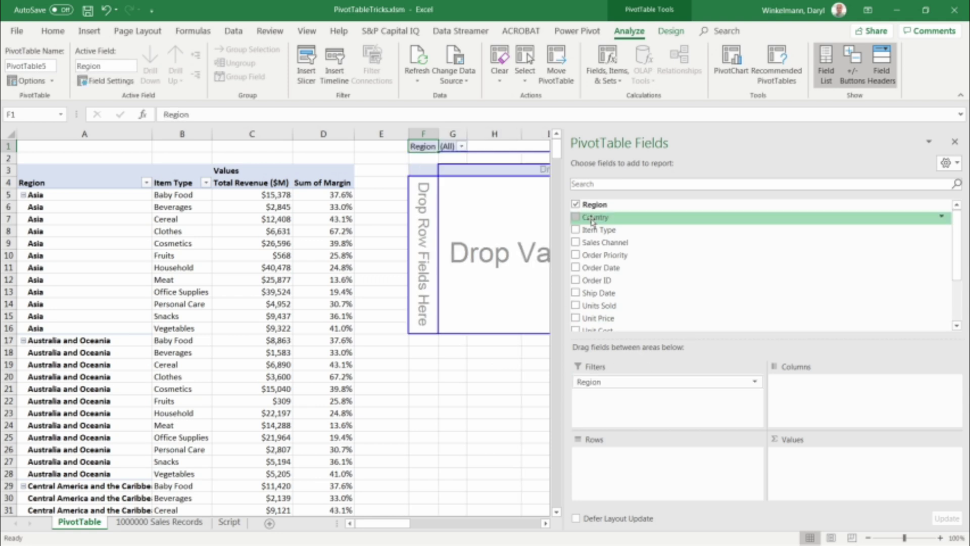
drag(621, 420, 621, 421)
drag(597, 281, 459, 224)
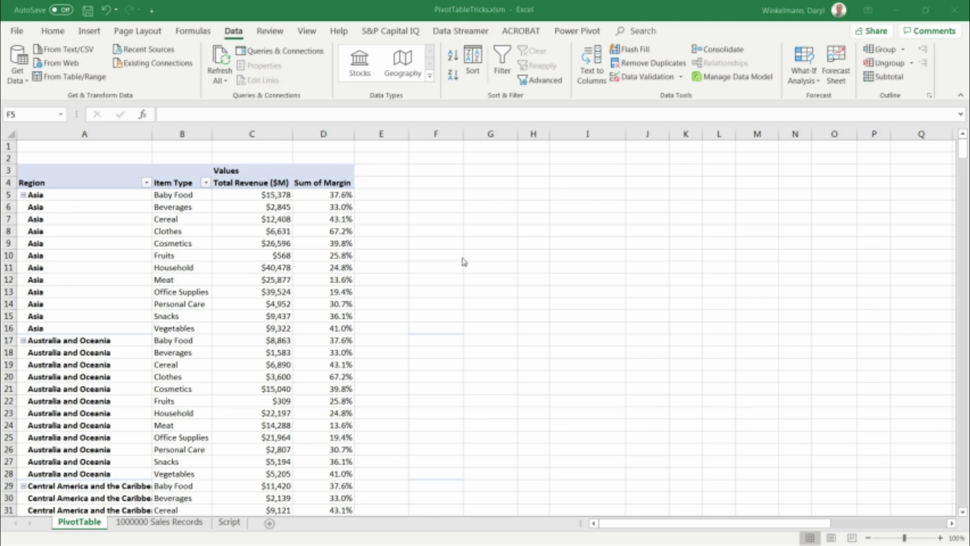
Step: Reference the Asia Baby Food total revenue in C5 from cell G5 as a GETPIVOTDATA formula, and review its arguments
click(482, 194)
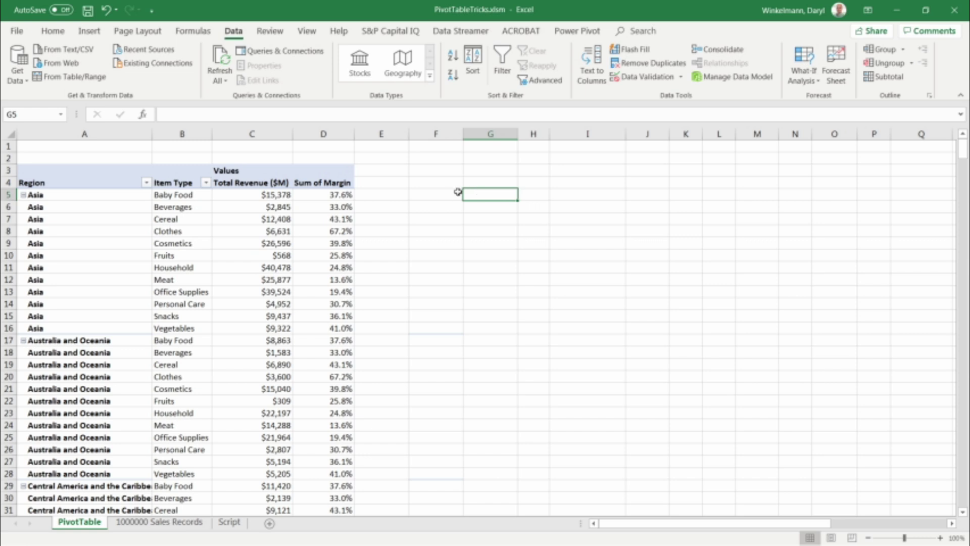
text(=)
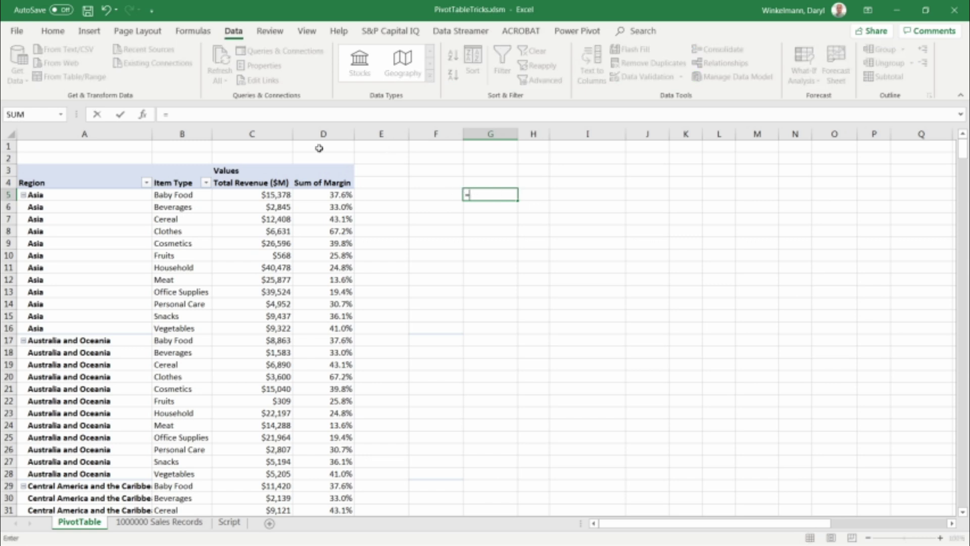
click(261, 193)
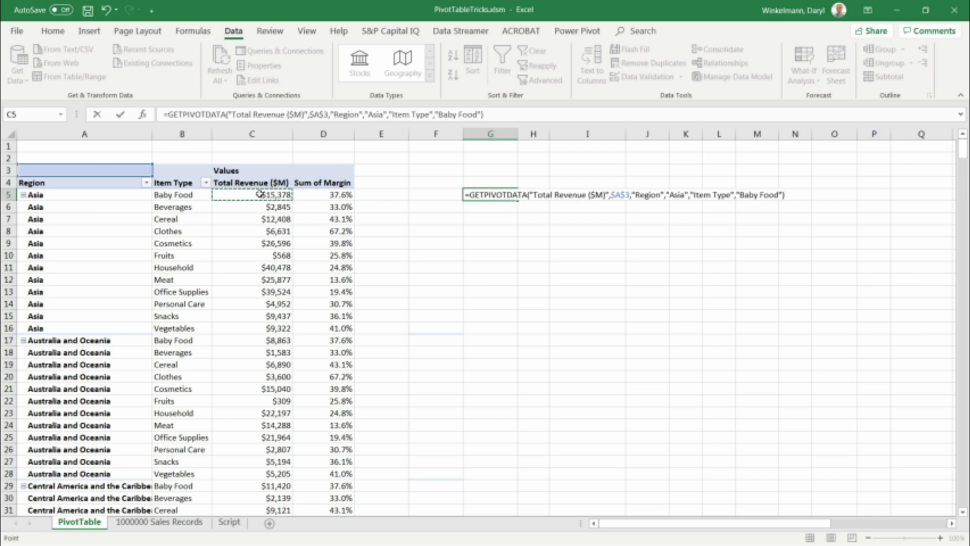
key(Return)
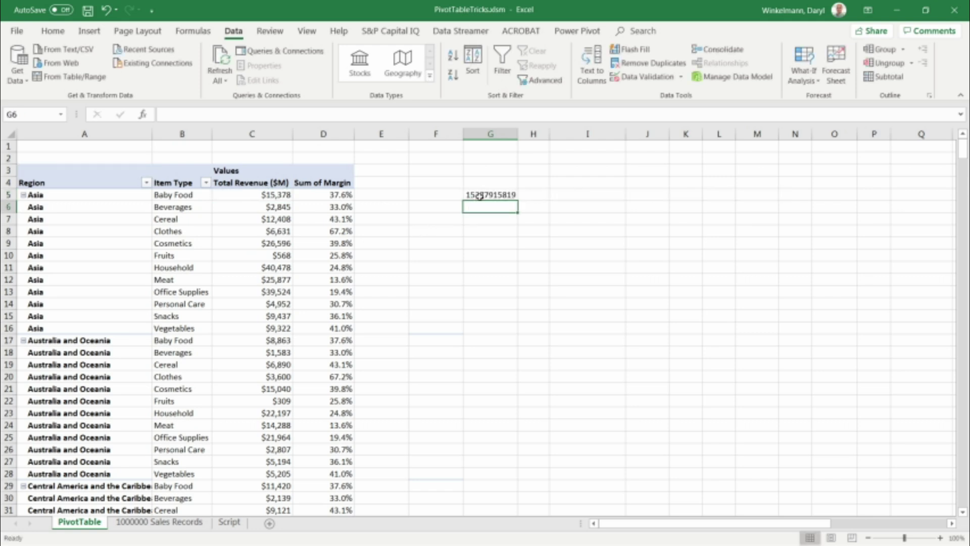
click(480, 196)
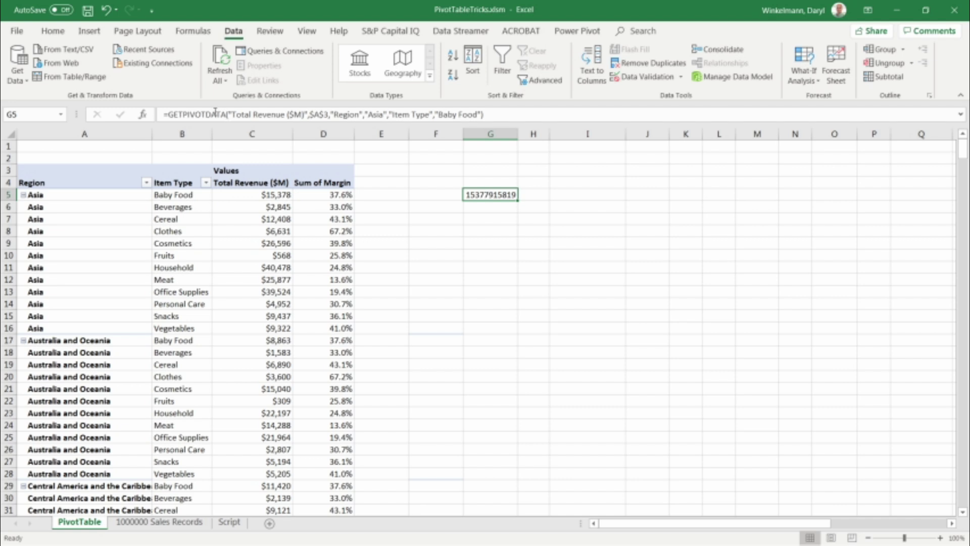
drag(166, 115, 499, 113)
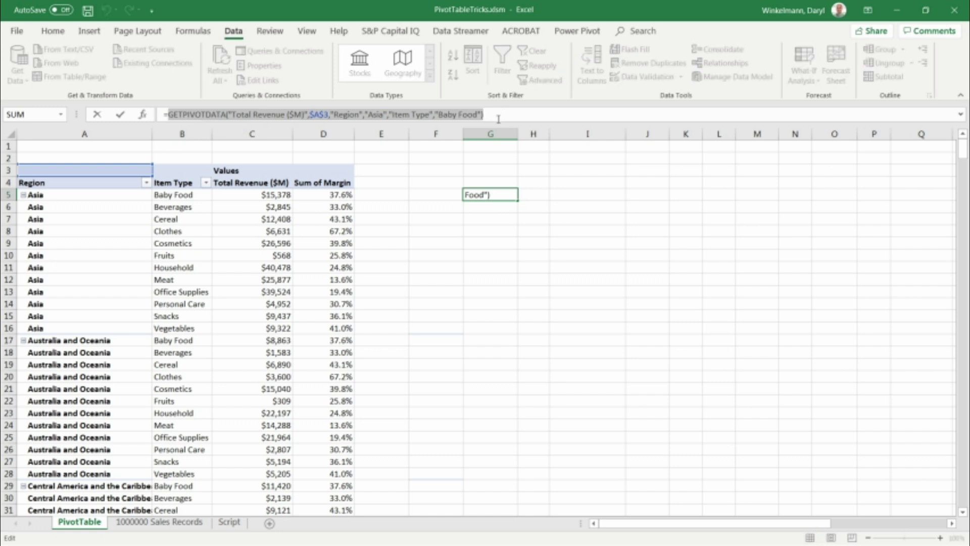
key(Return)
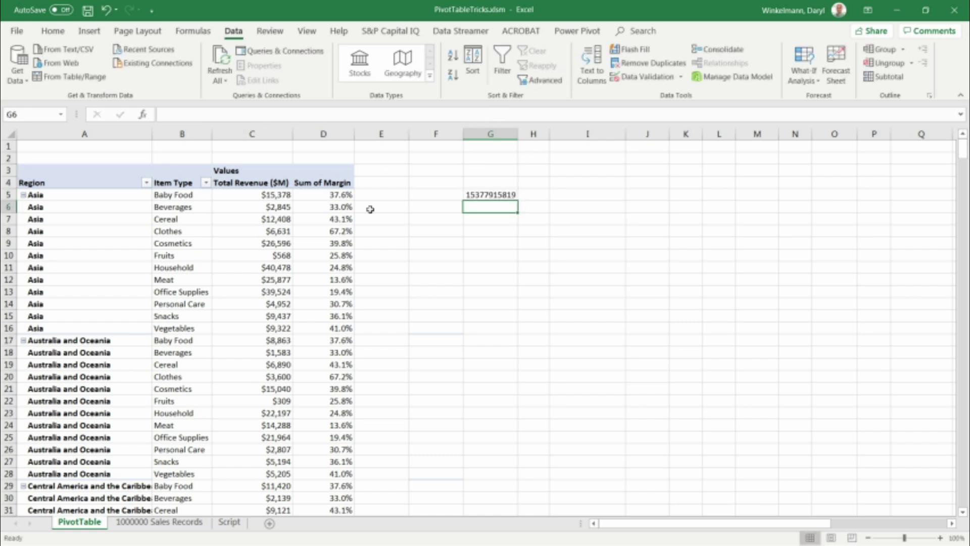
key(Up)
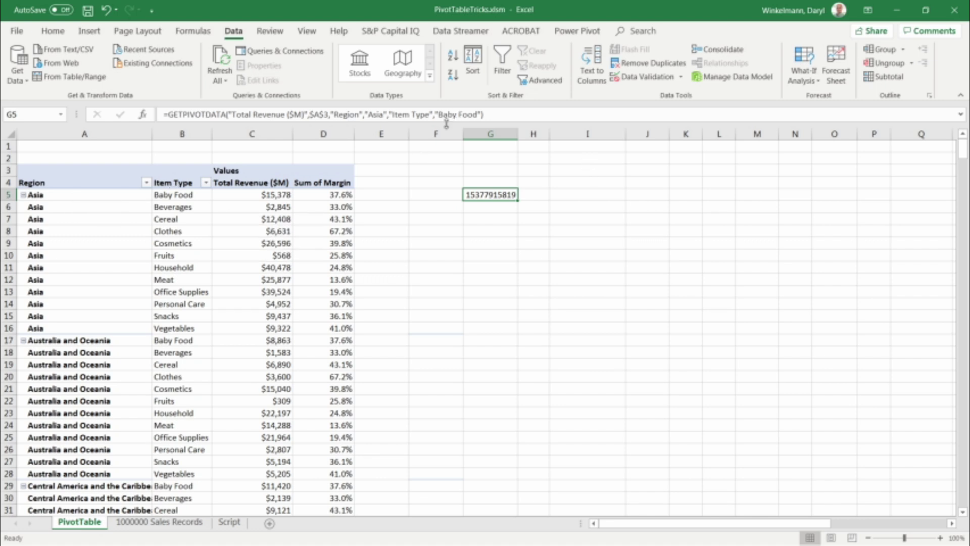
Step: Copy the pivot table's Region labels from A5 down to the (blank) row, without the Grand Total, and paste them at F5
click(48, 194)
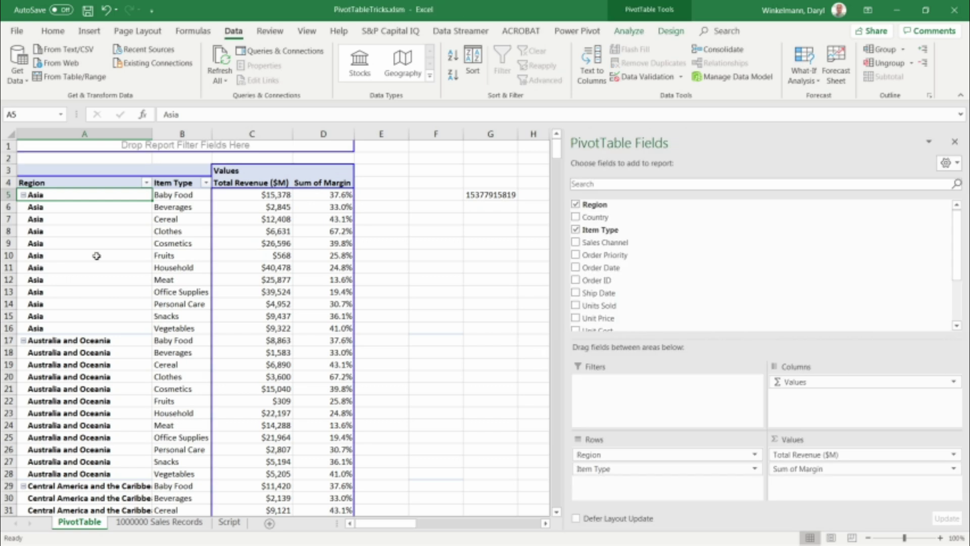
key(ctrl+shift+Down)
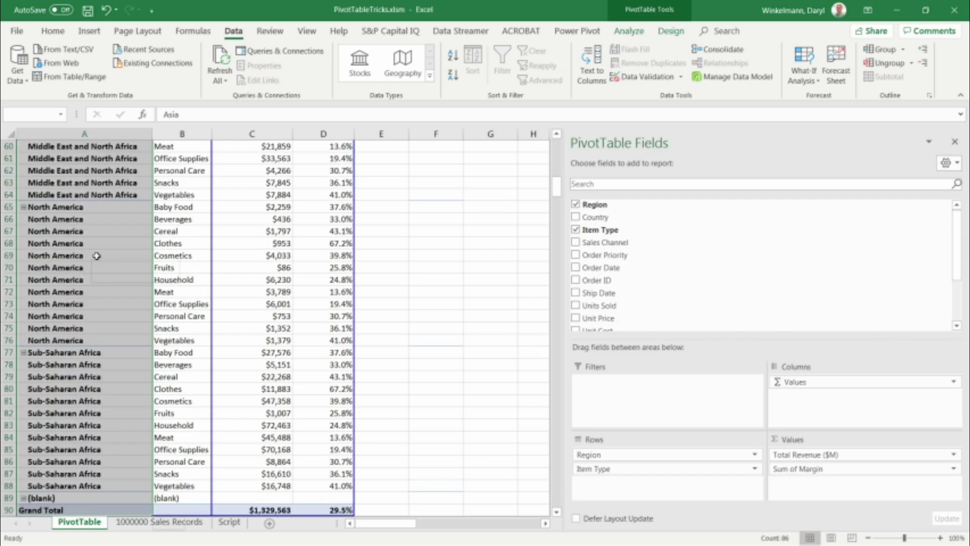
key(ctrl+c)
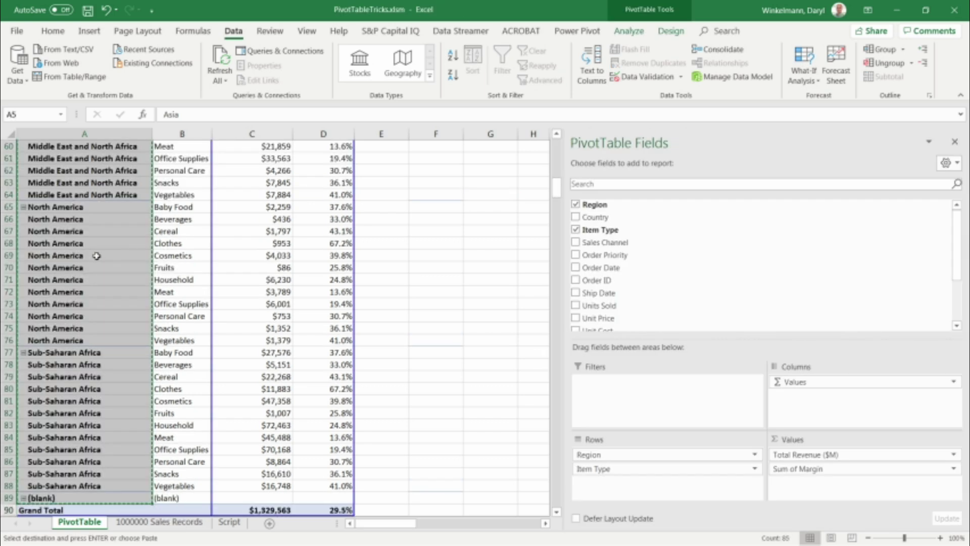
key(ctrl+Up)
key(Up)
key(Right)
key(Down)
key(Down)
key(Right)
key(Right)
key(Right)
key(Right)
key(Right)
key(Left)
key(ctrl+v)
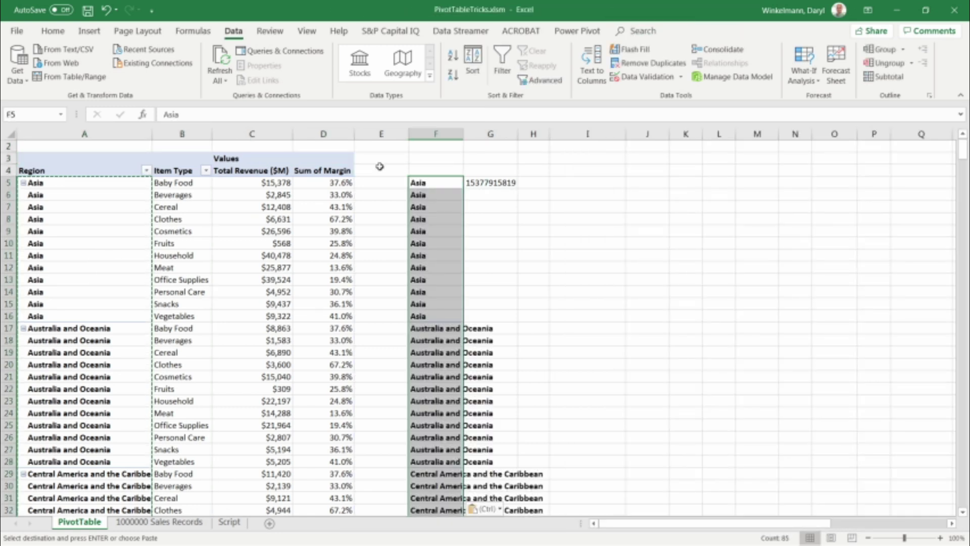
Step: Remove the duplicates from the pasted region list using only column F, and clear the (blank) entry in F12
click(643, 63)
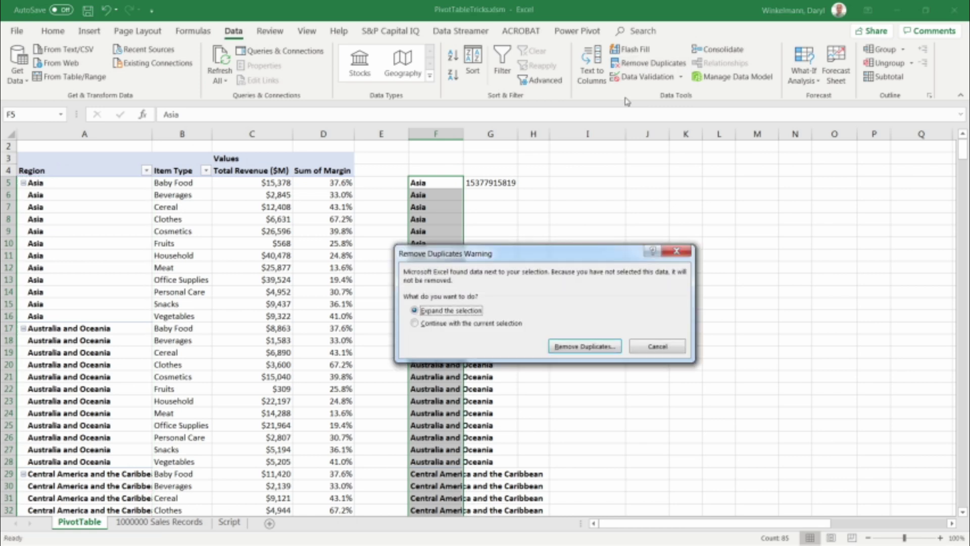
click(438, 323)
key(Return)
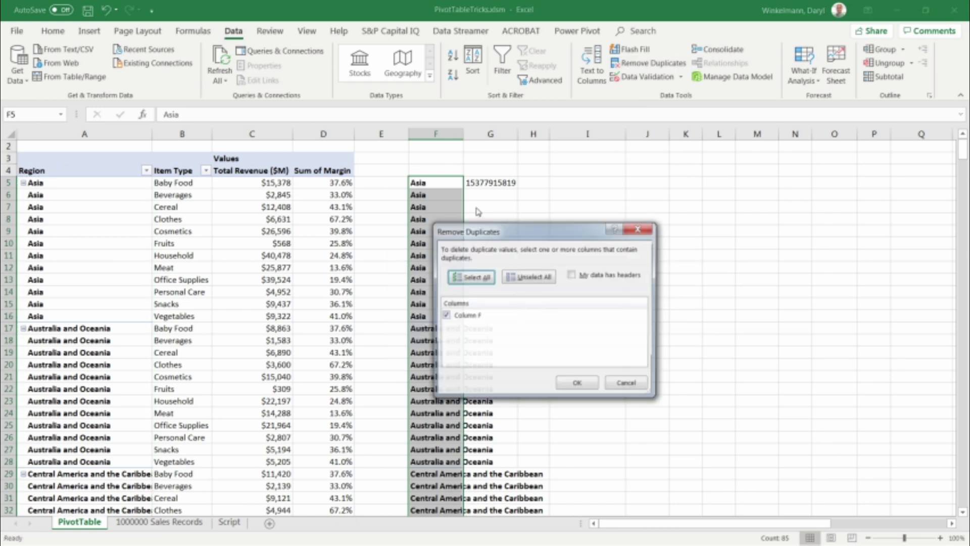
click(575, 385)
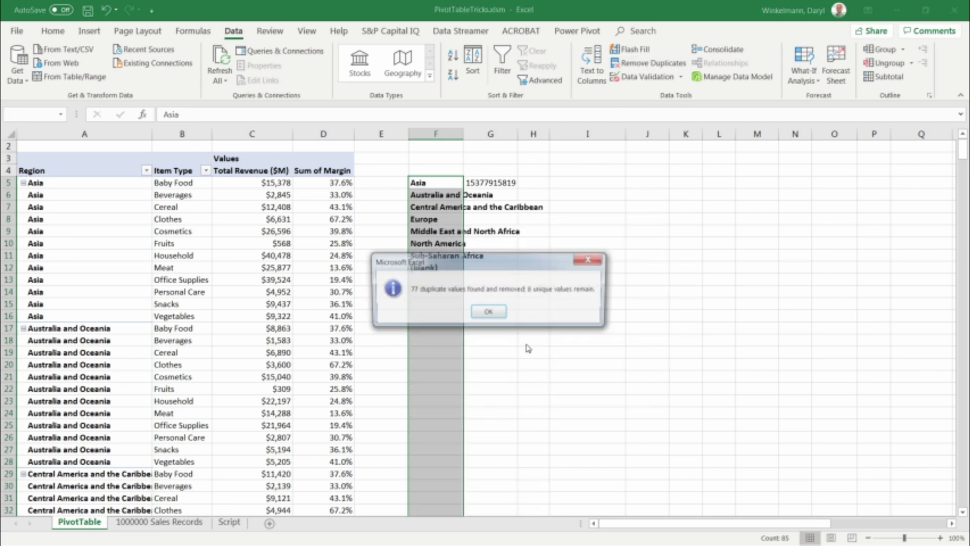
click(489, 313)
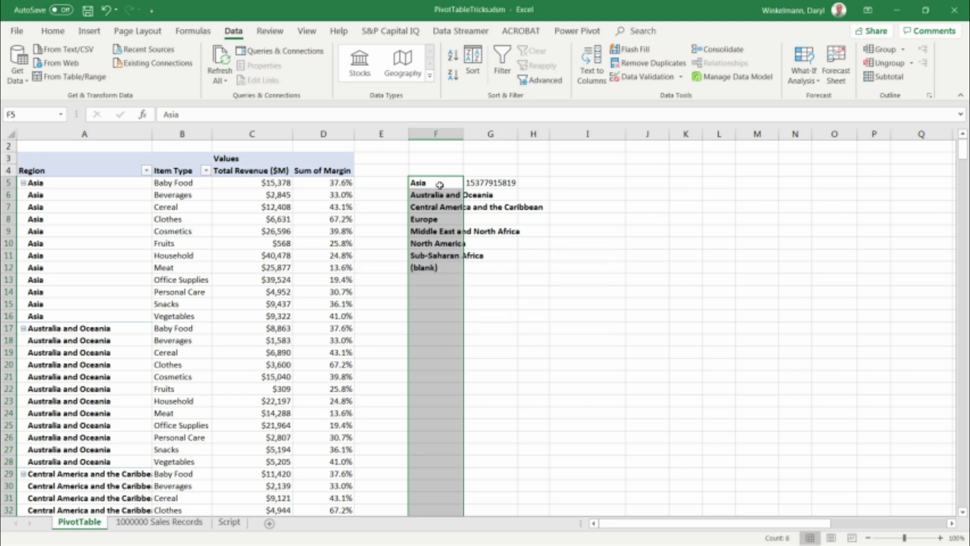
click(433, 269)
key(Delete)
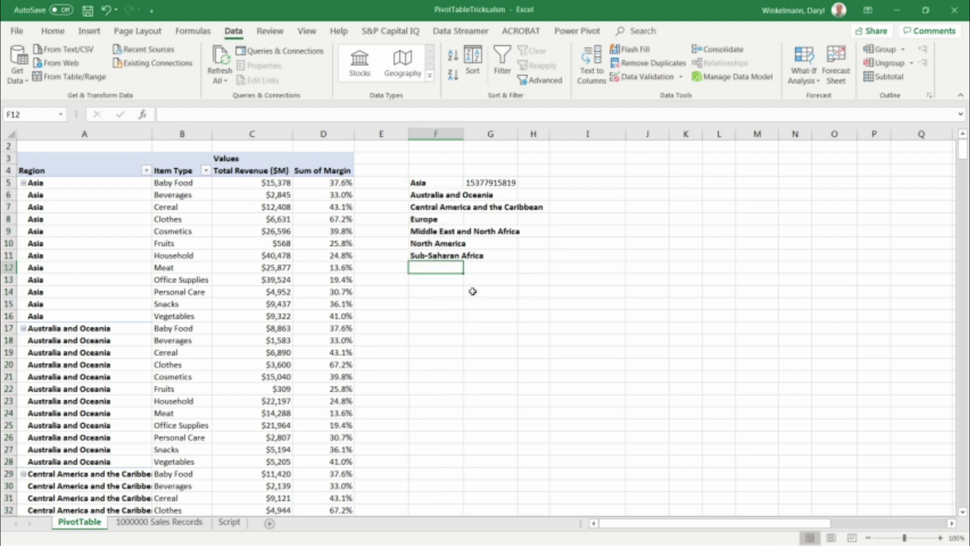
Step: Replace the hard-coded "Asia" in G5's GETPIVOTDATA formula with a reference to F5, and fill the formula down through G11
click(491, 182)
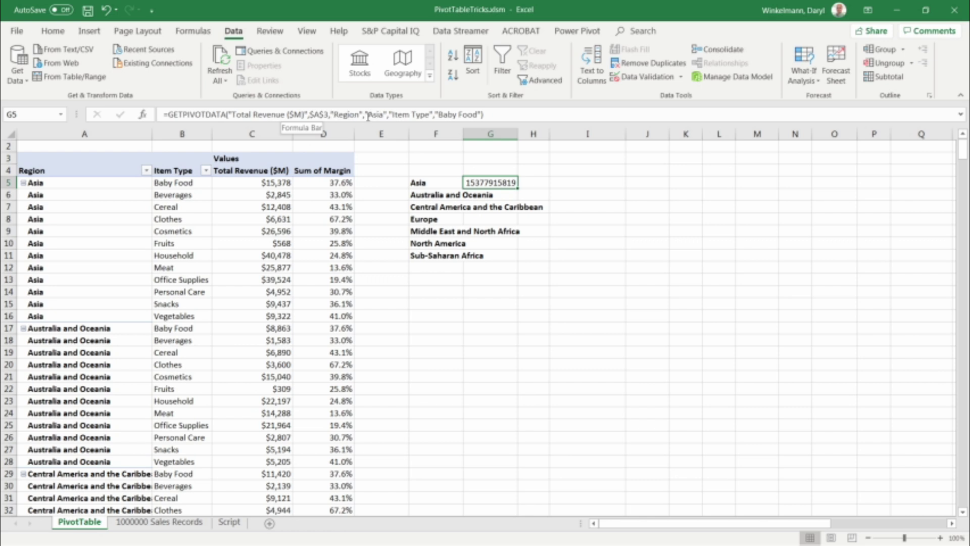
drag(365, 114, 387, 114)
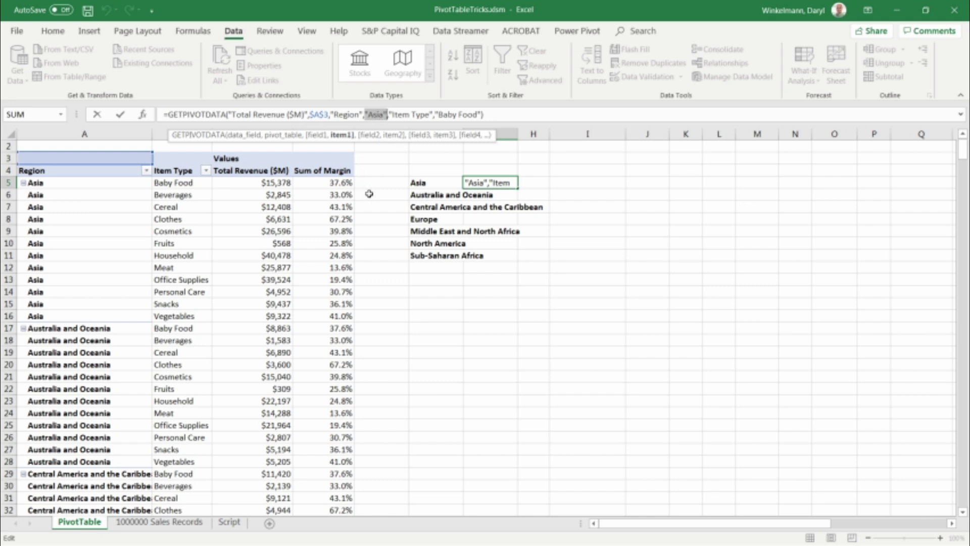
click(423, 182)
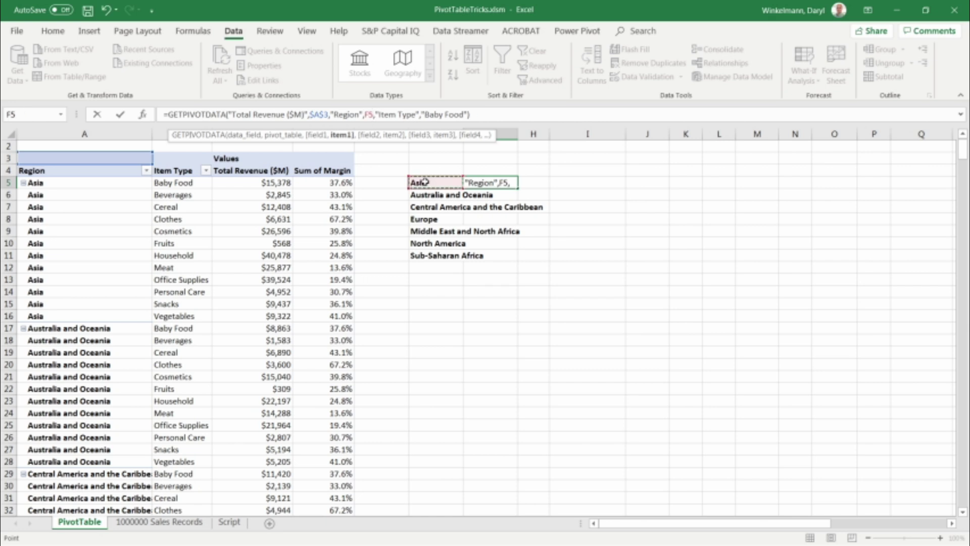
key(Return)
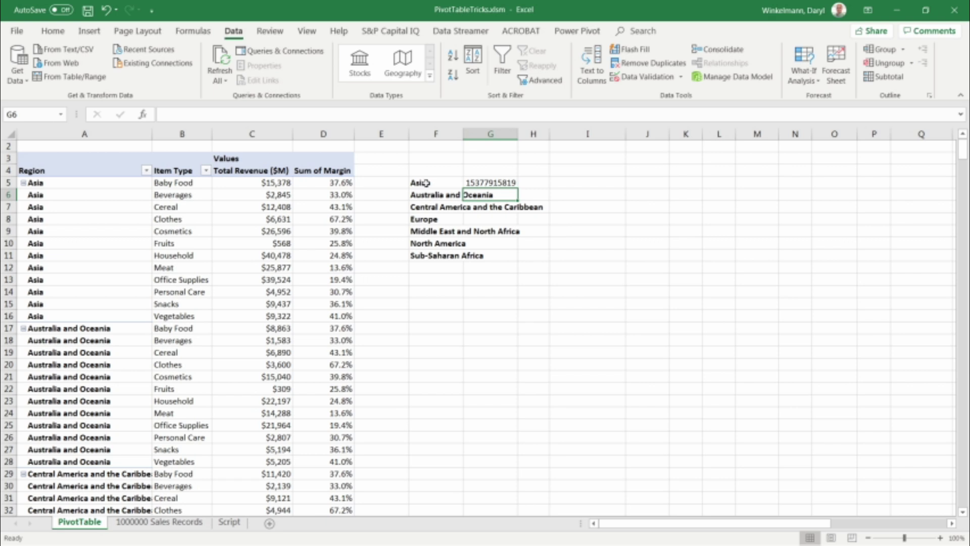
click(481, 183)
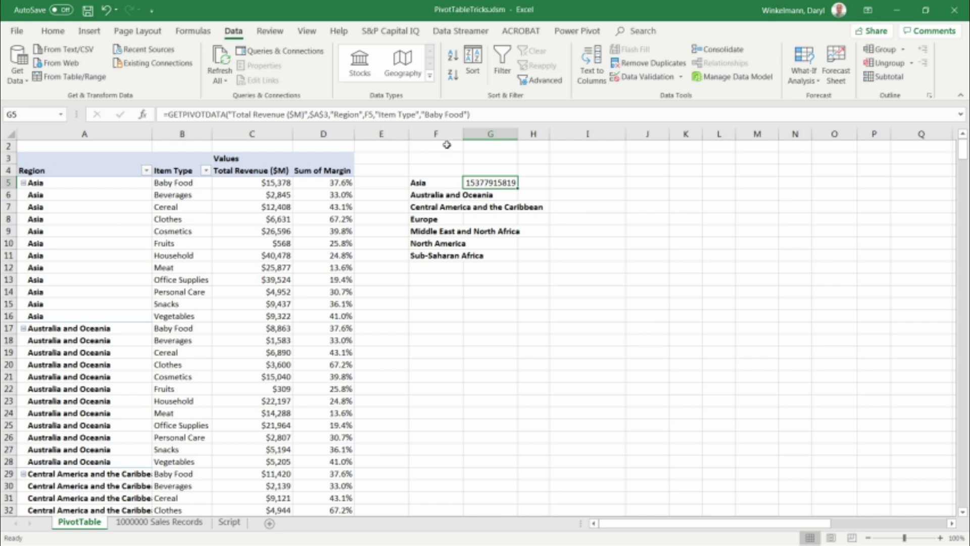
drag(519, 187, 520, 259)
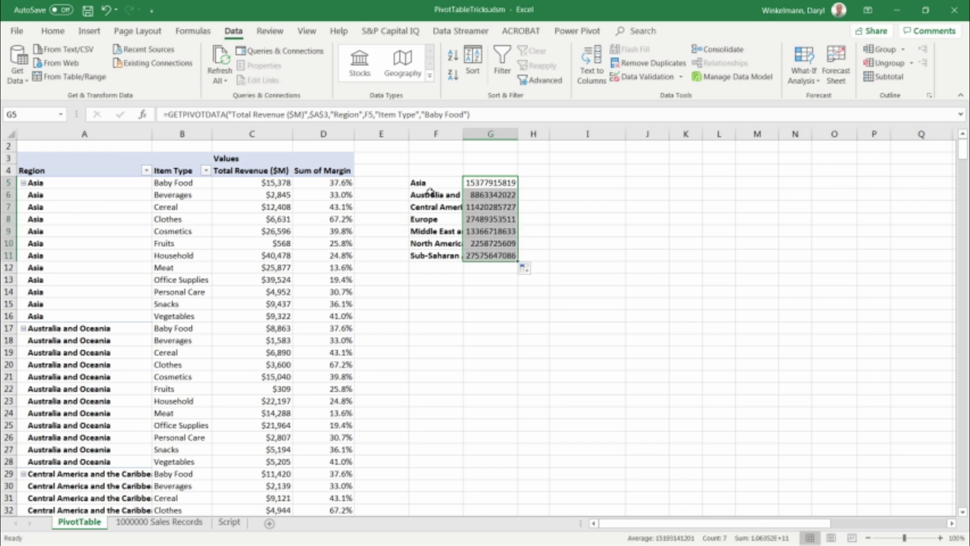
Step: Check the filled GETPIVOTDATA formulas in column G against the region labels in column F that they reference
click(473, 195)
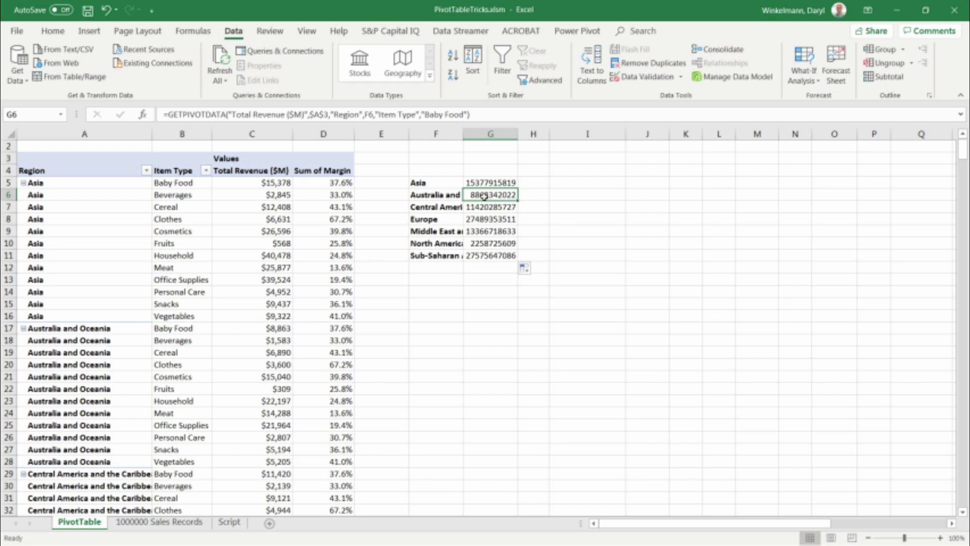
click(424, 195)
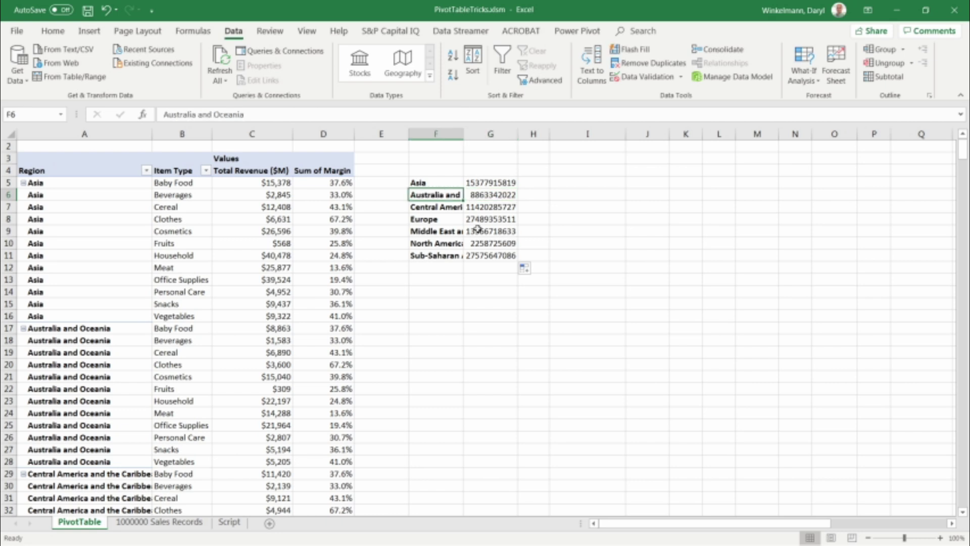
click(496, 208)
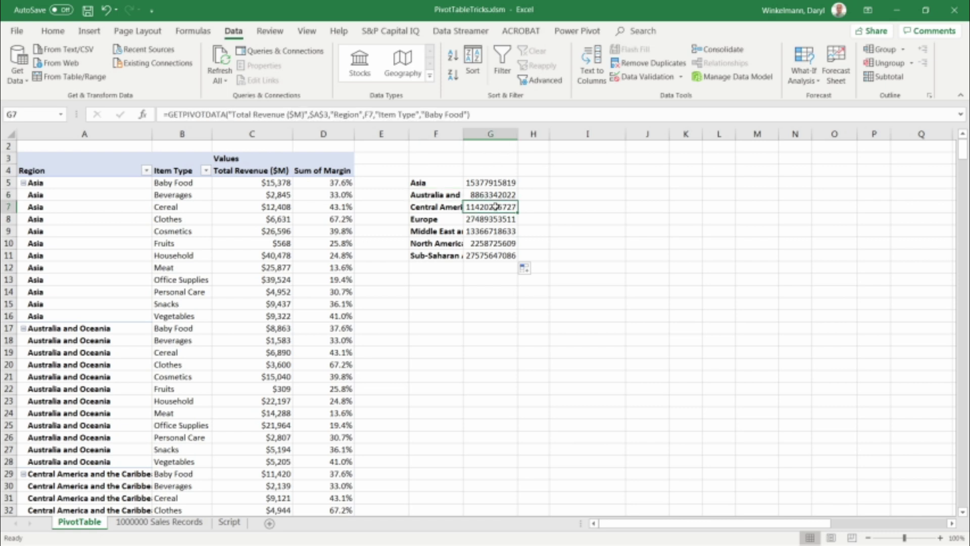
click(430, 207)
click(501, 220)
click(435, 220)
click(501, 232)
click(435, 232)
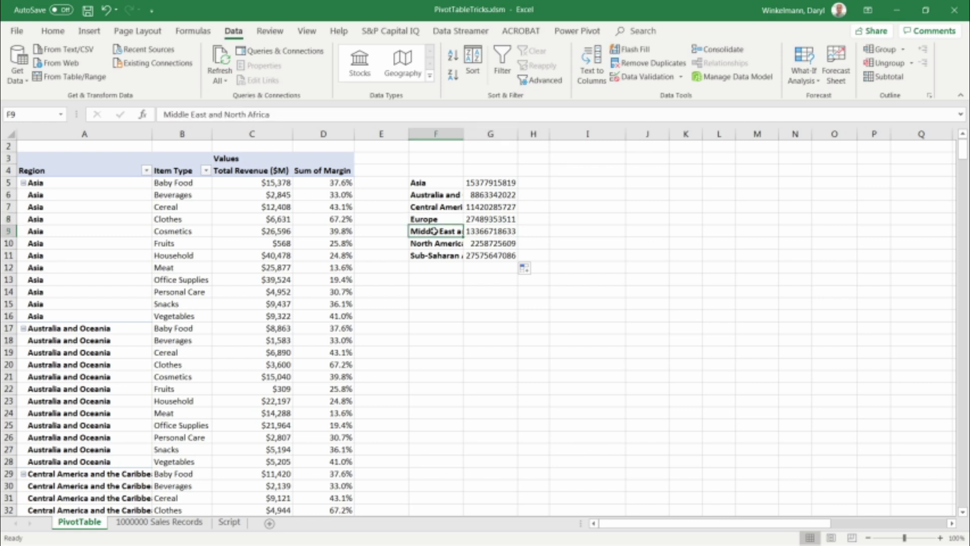
click(477, 184)
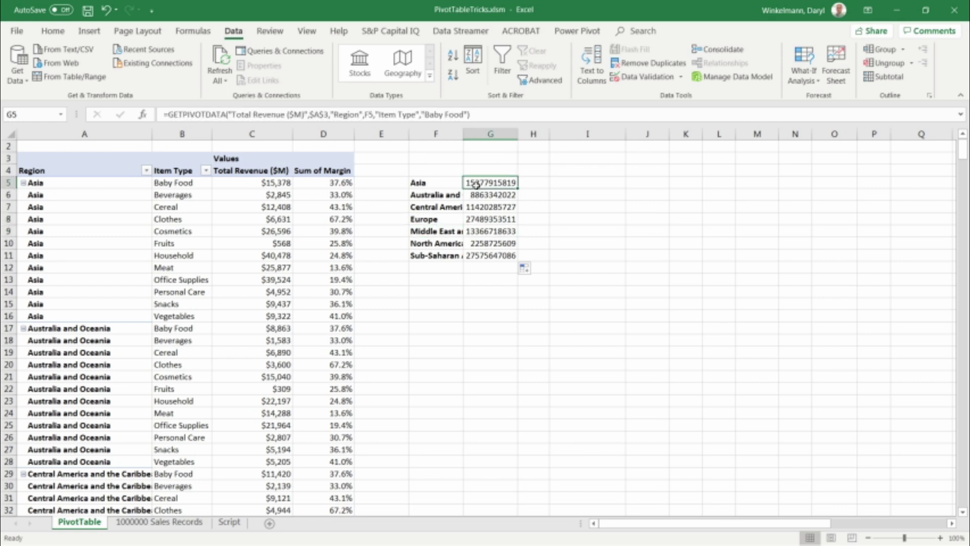